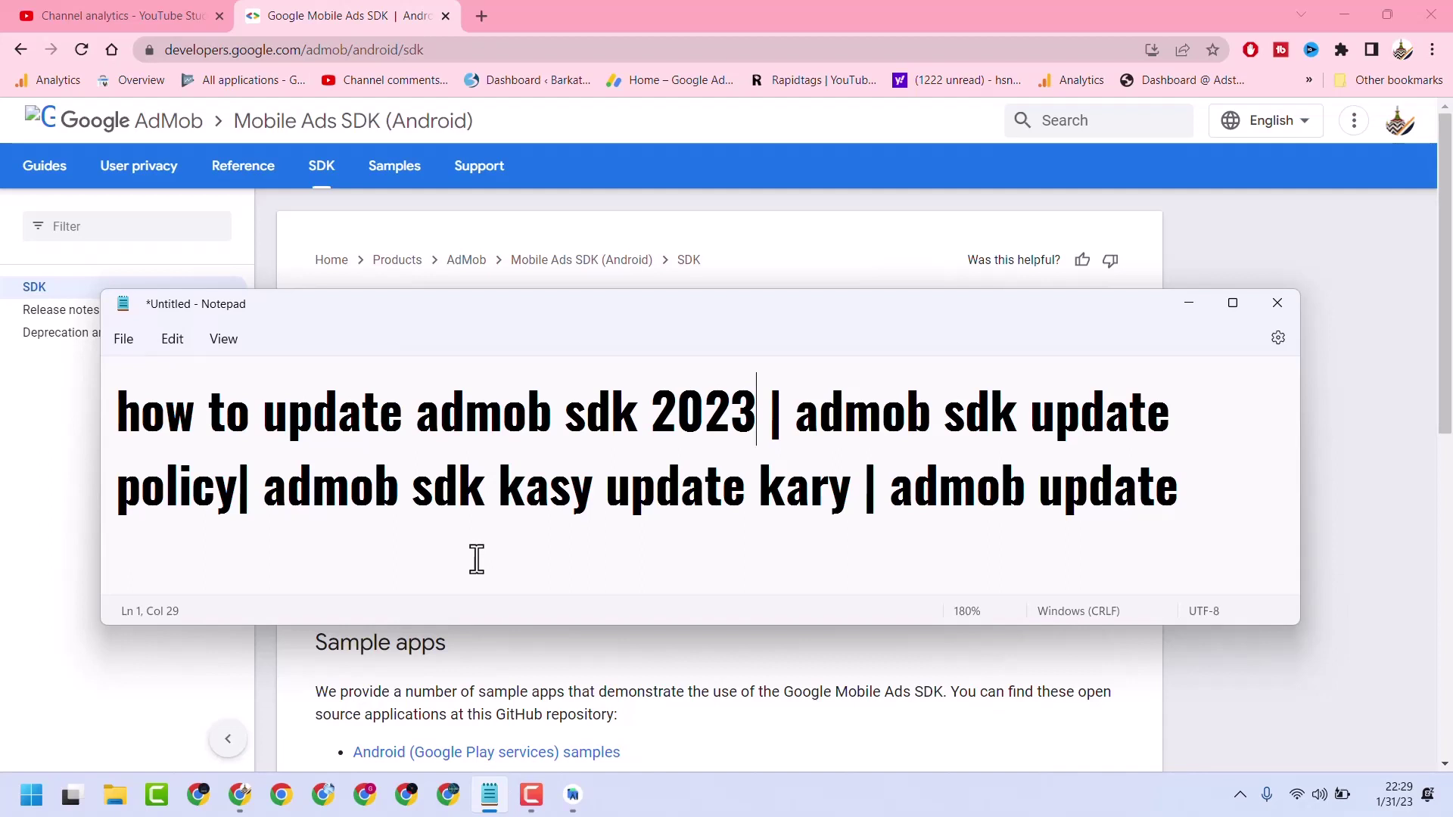
# - Hide the Notepad notes and select the AdMob Android SDK page's web address
pyautogui.hotkey('alt', 'Tab')
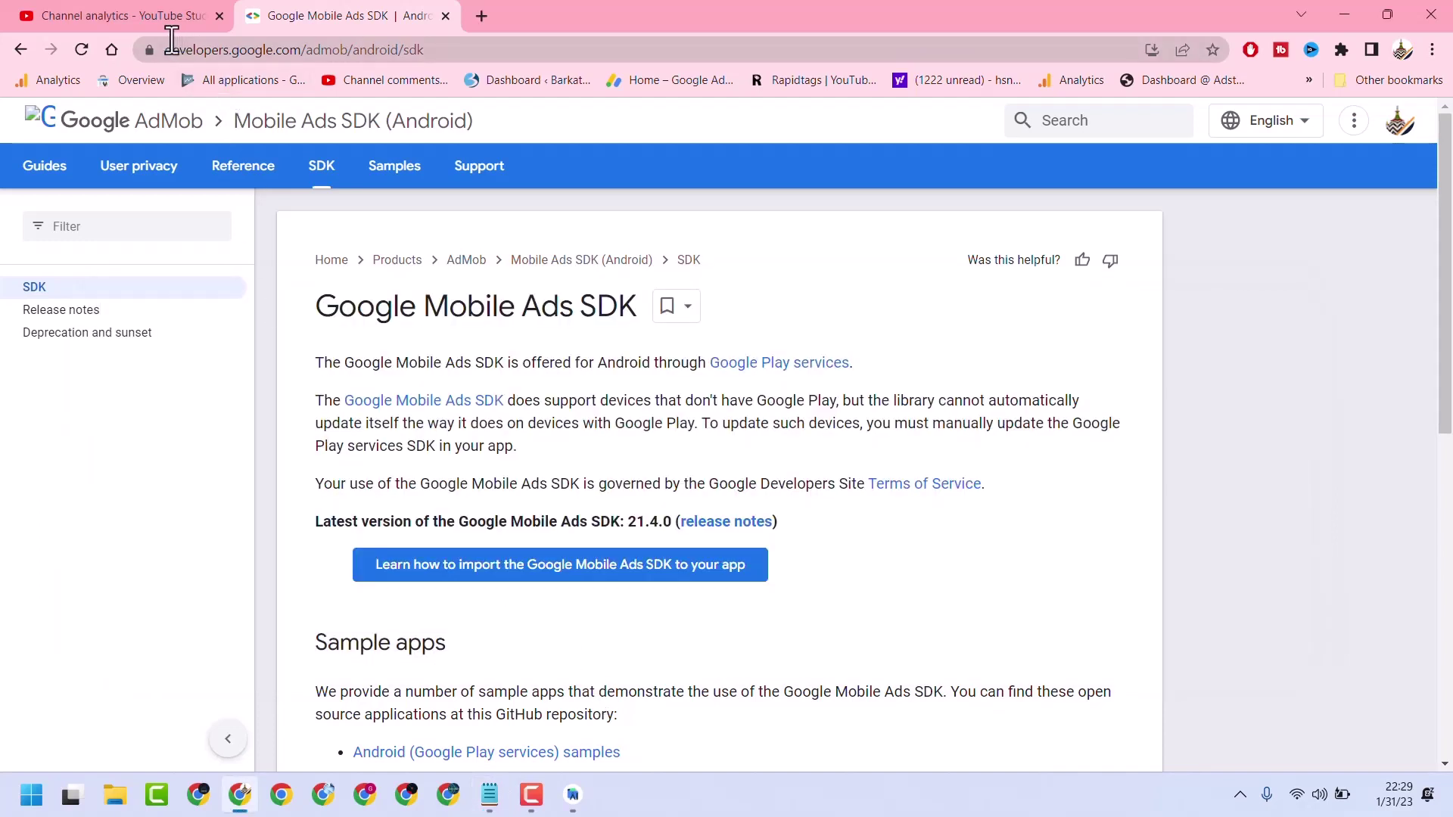
pyautogui.moveTo(166, 49); pyautogui.dragTo(446, 49)
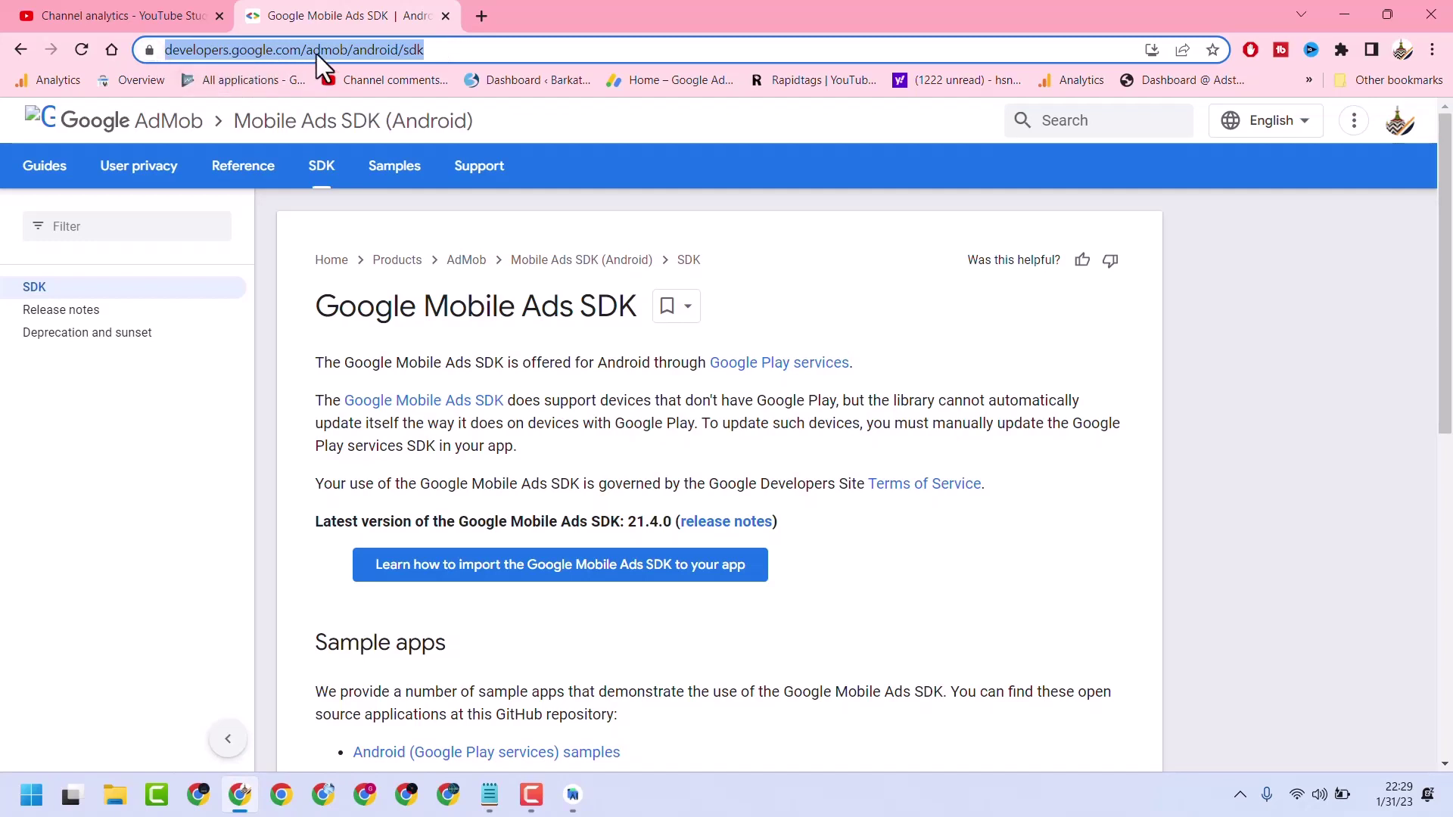
# - Open a new Chrome tab and search Google for 'admob sdk'
pyautogui.click(482, 15)
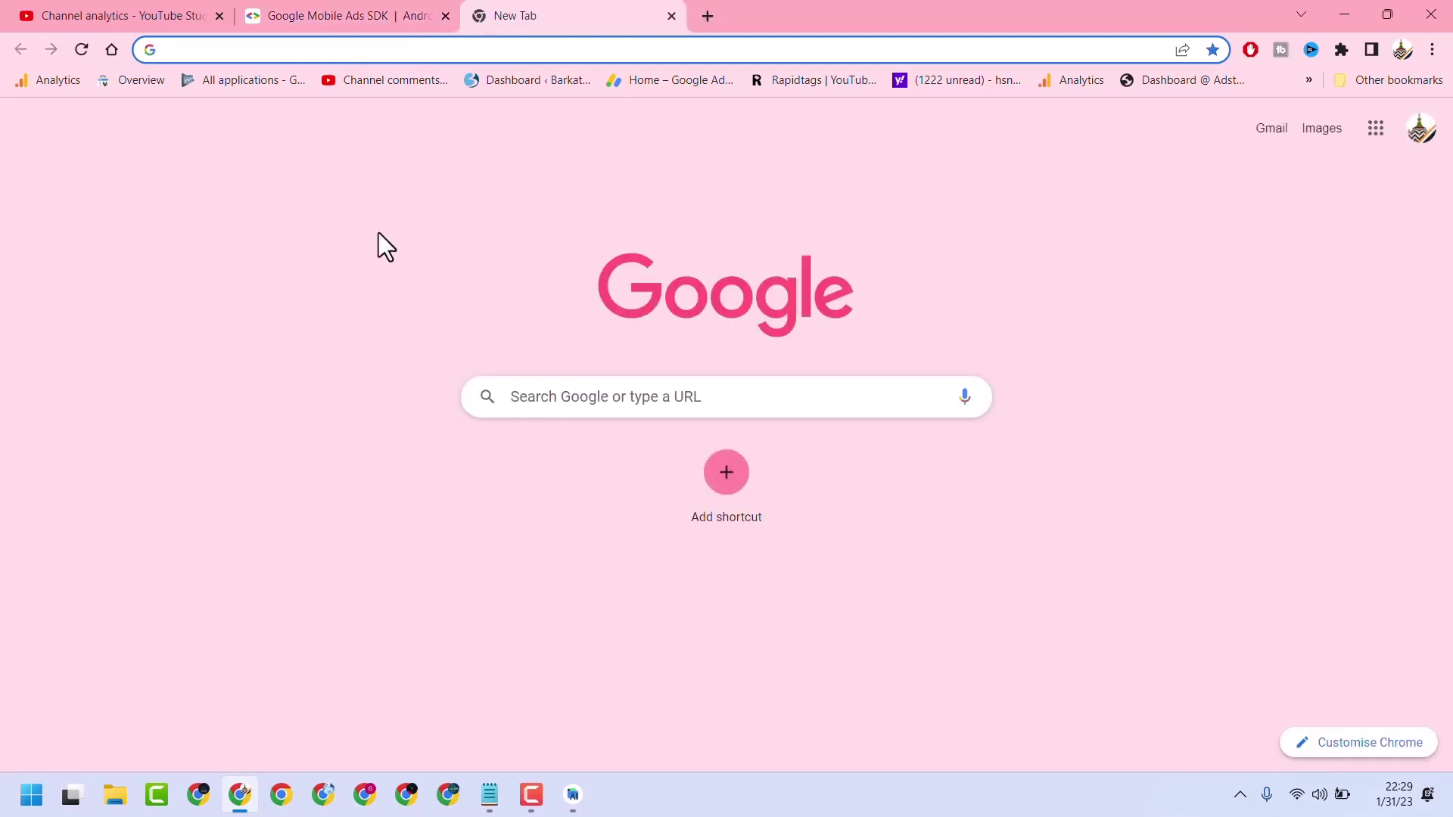
pyautogui.write('ad')
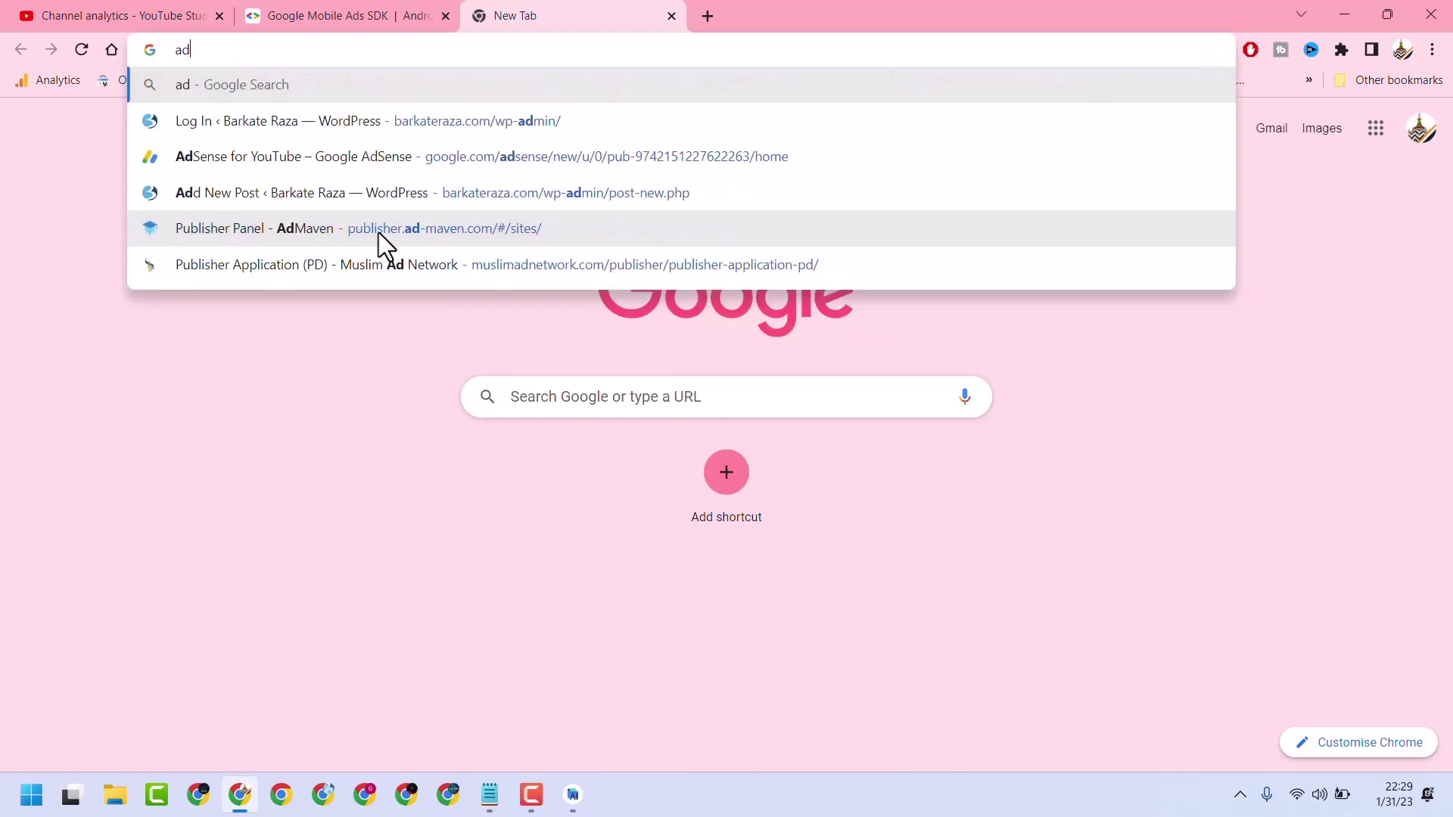
pyautogui.write('mo')
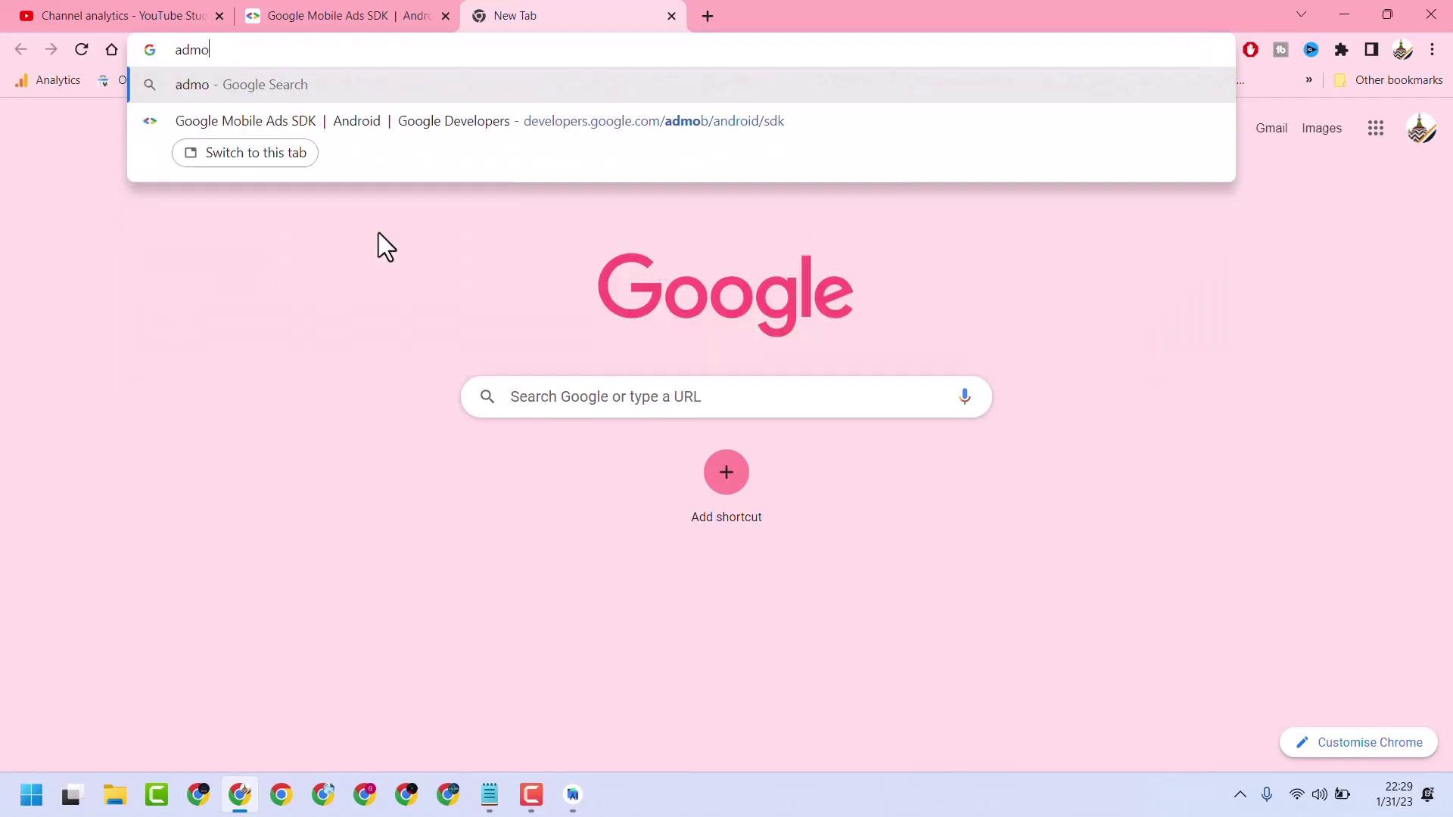
pyautogui.write('b sdk')
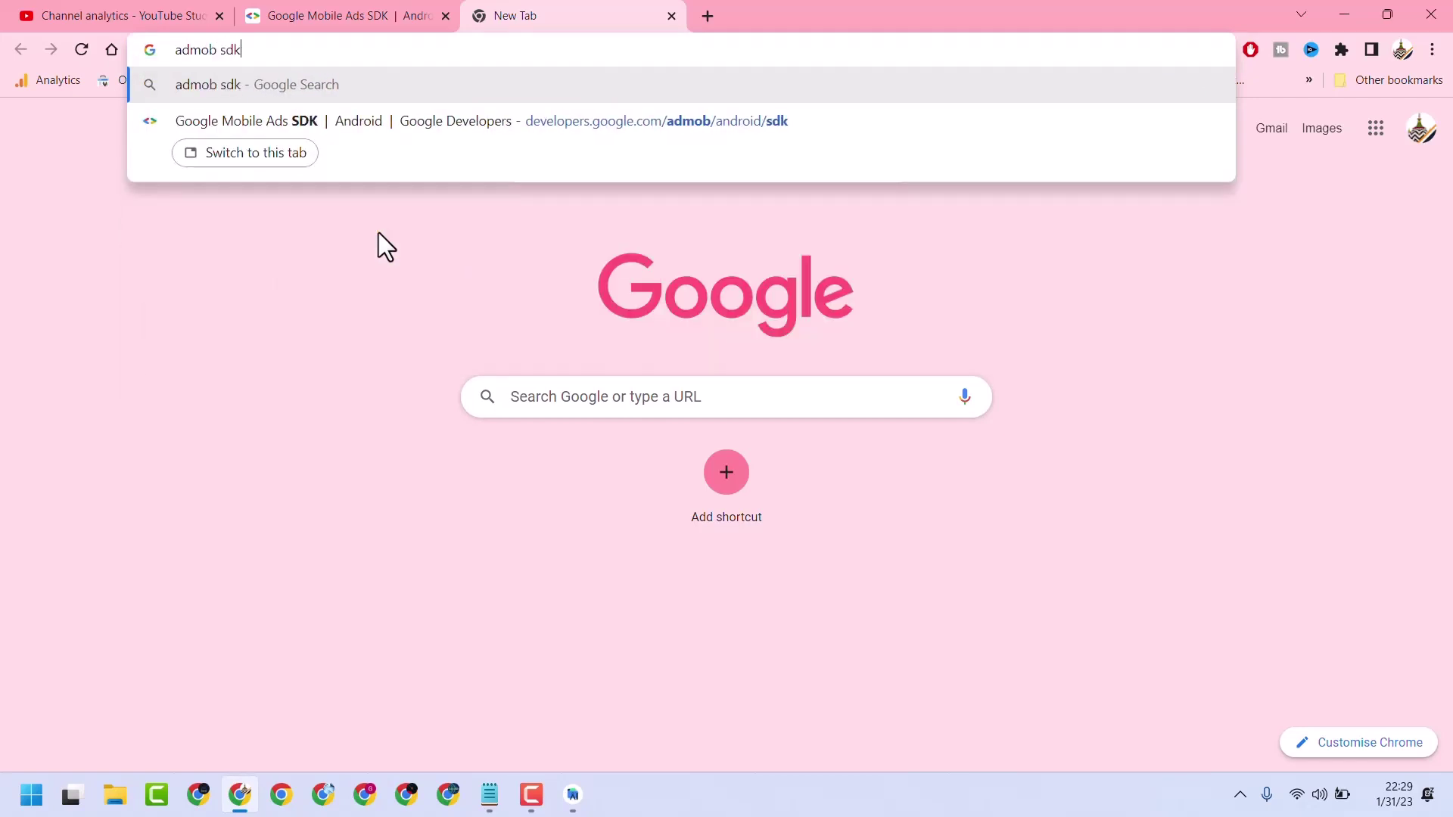
pyautogui.press('Return')
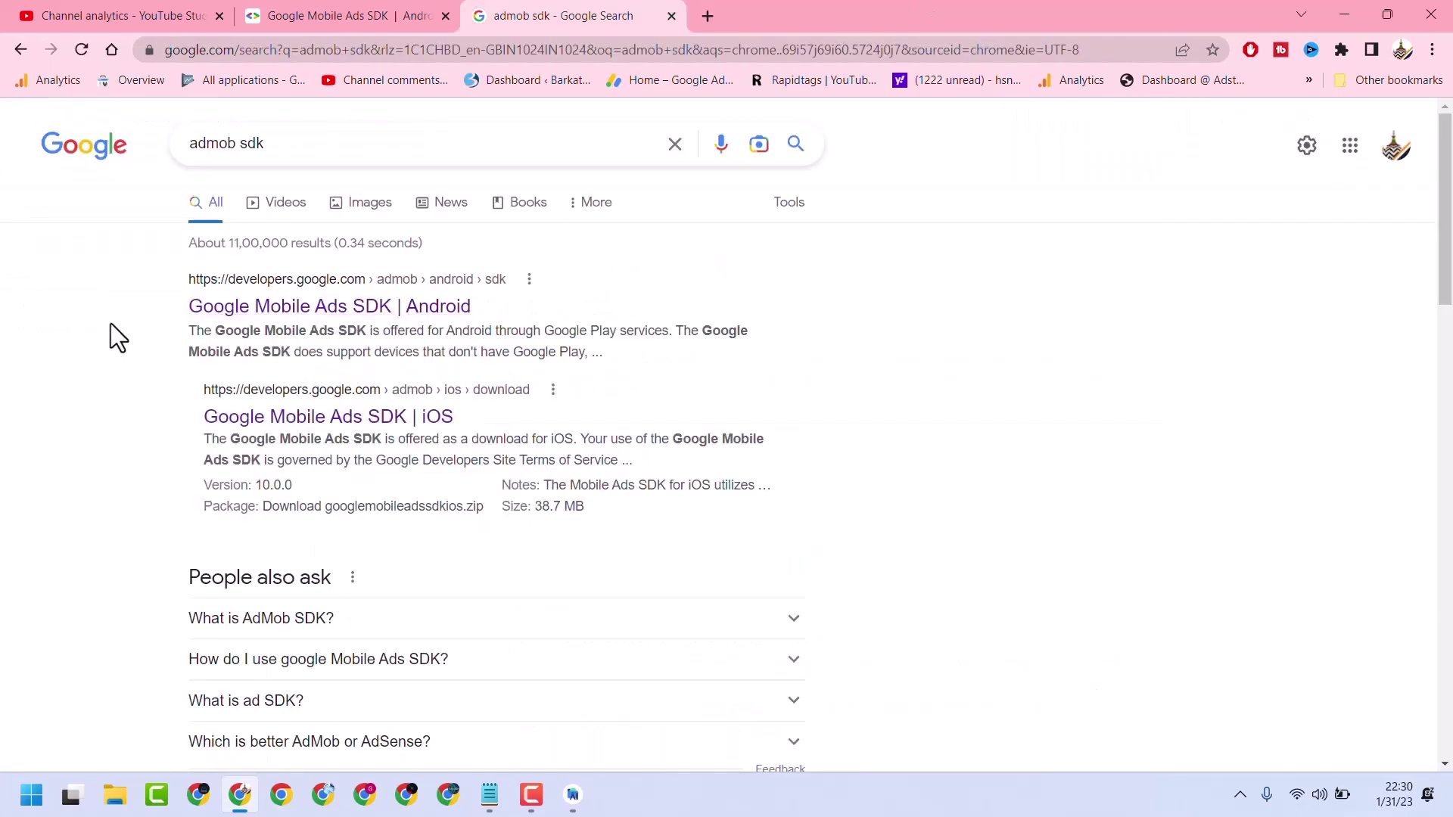
# - Open the Google Mobile Ads SDK Android page and copy the latest version, 21.4.0
pyautogui.click(350, 306)
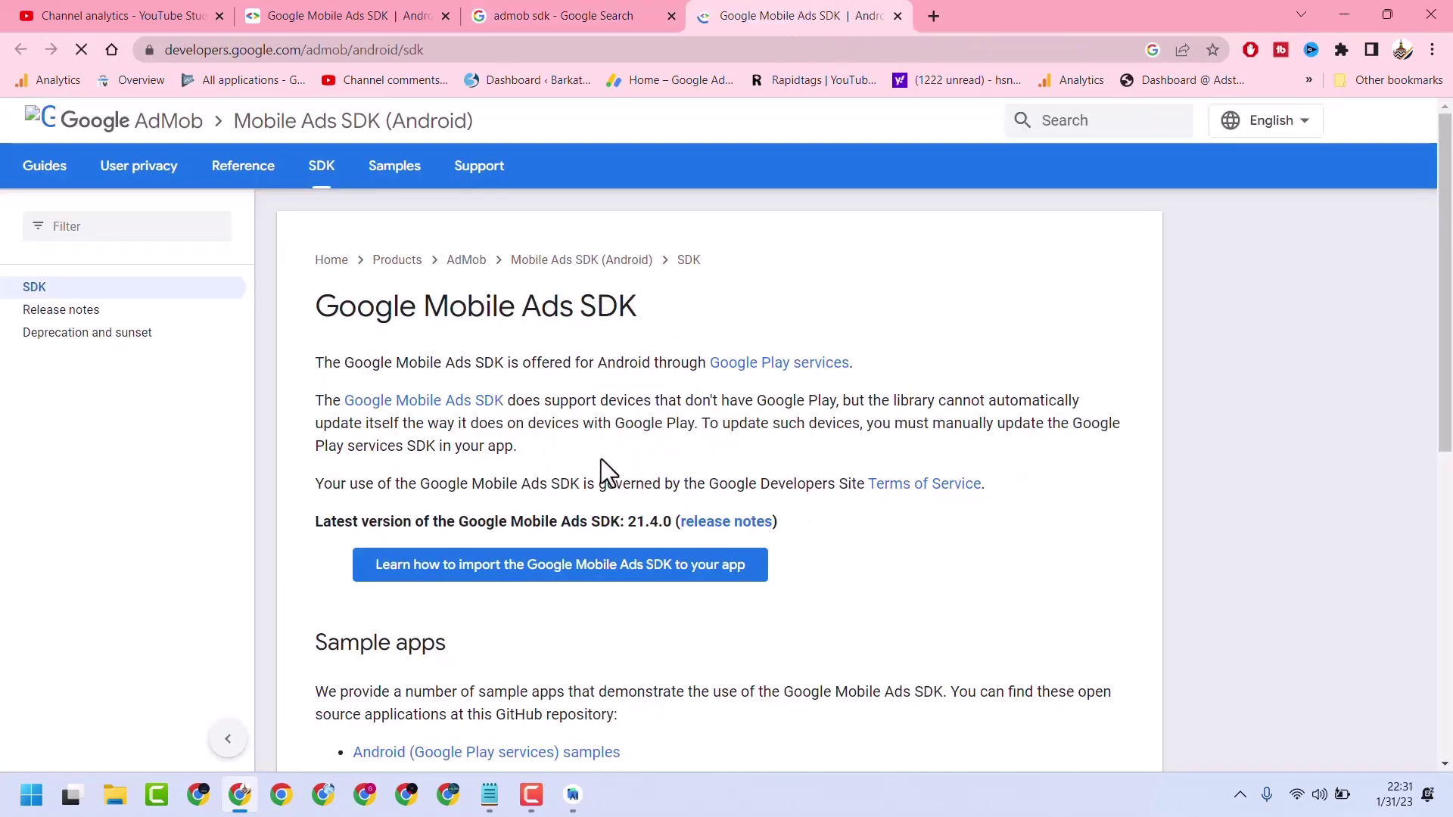
pyautogui.scroll(-1, 463, 437)
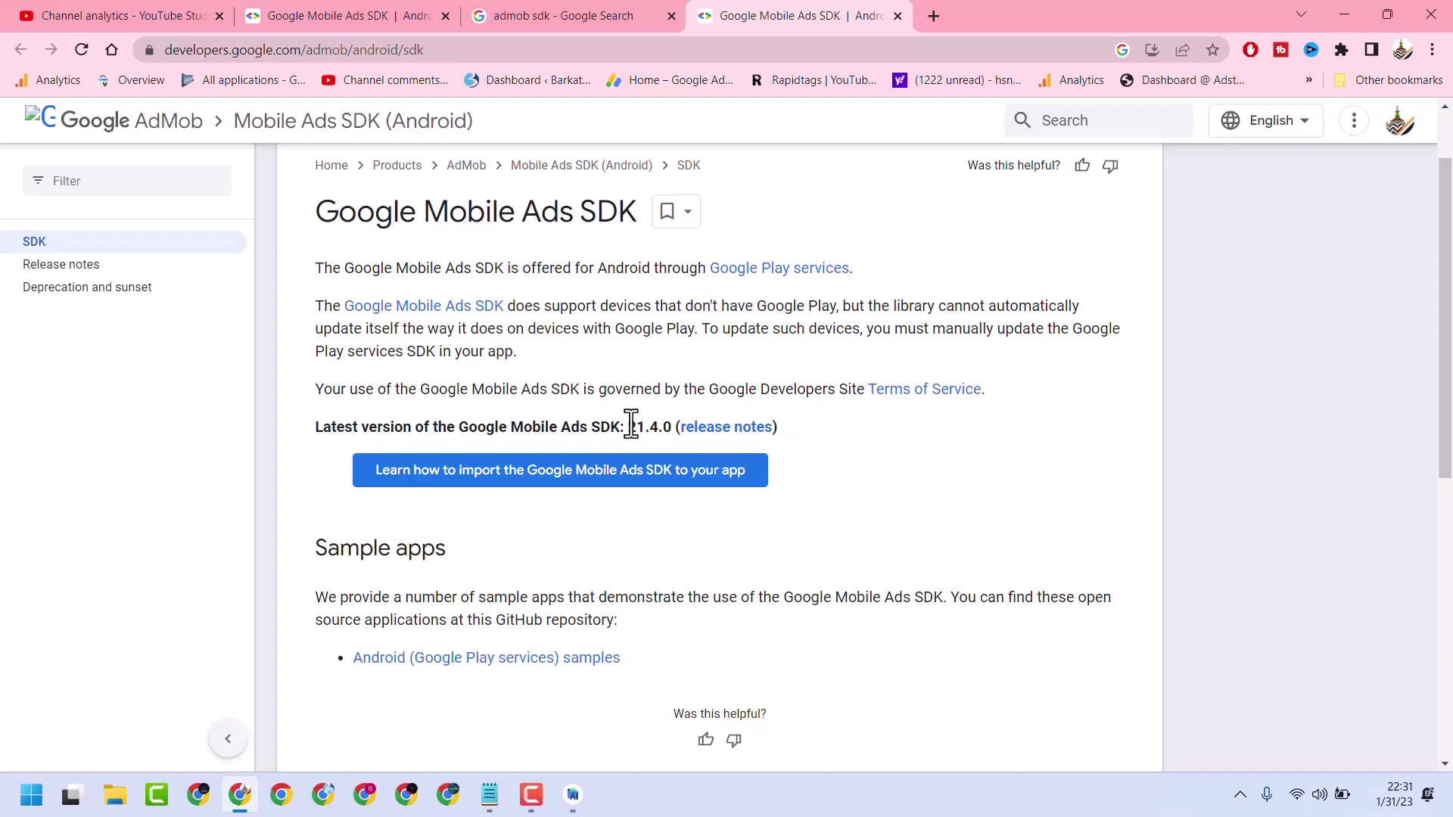
pyautogui.moveTo(627, 426); pyautogui.dragTo(670, 428)
pyautogui.scroll(-5, 567, 651)
pyautogui.scroll(-5, 567, 651)
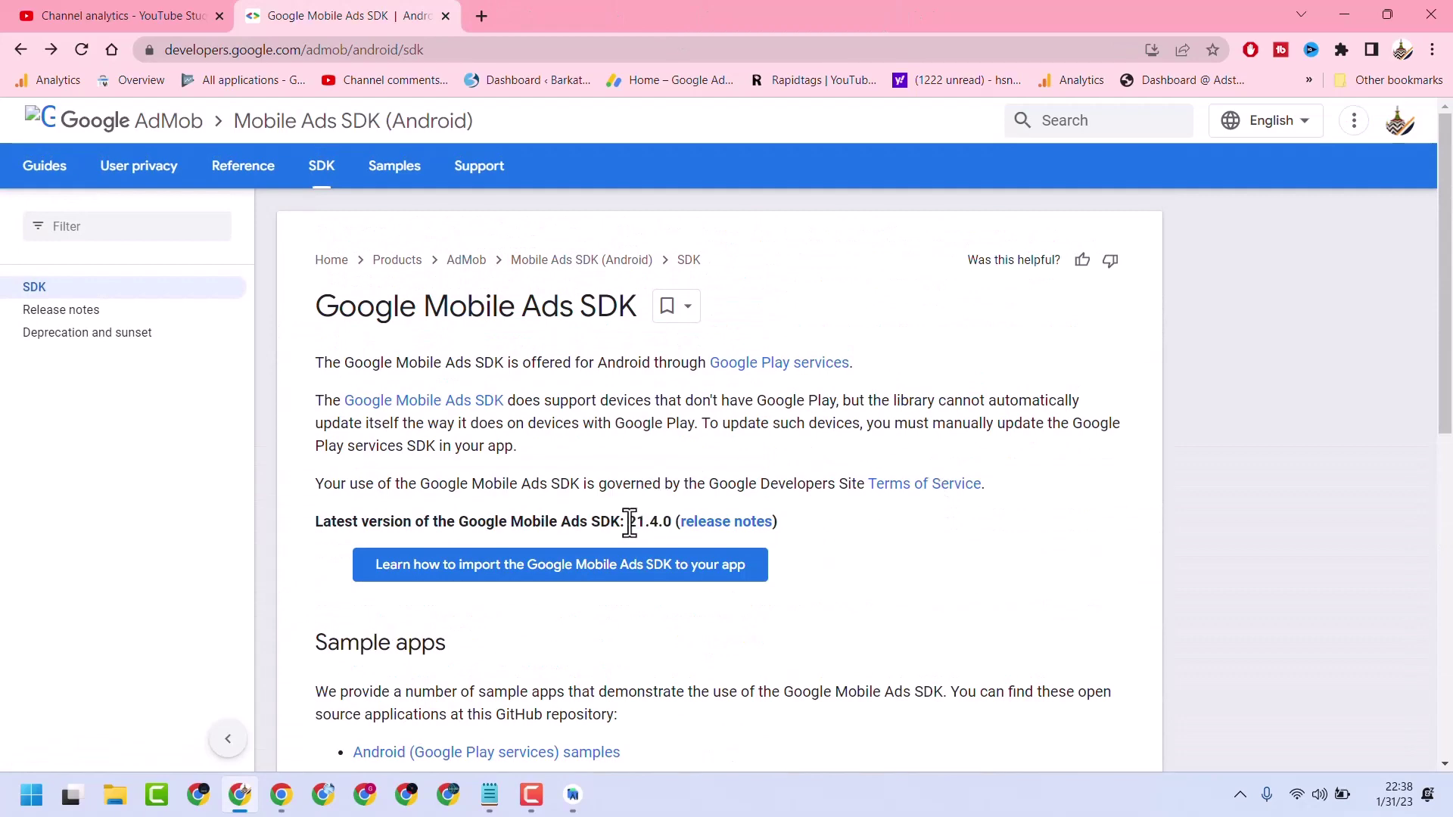
pyautogui.moveTo(628, 521); pyautogui.dragTo(672, 522)
pyautogui.rightClick(665, 525)
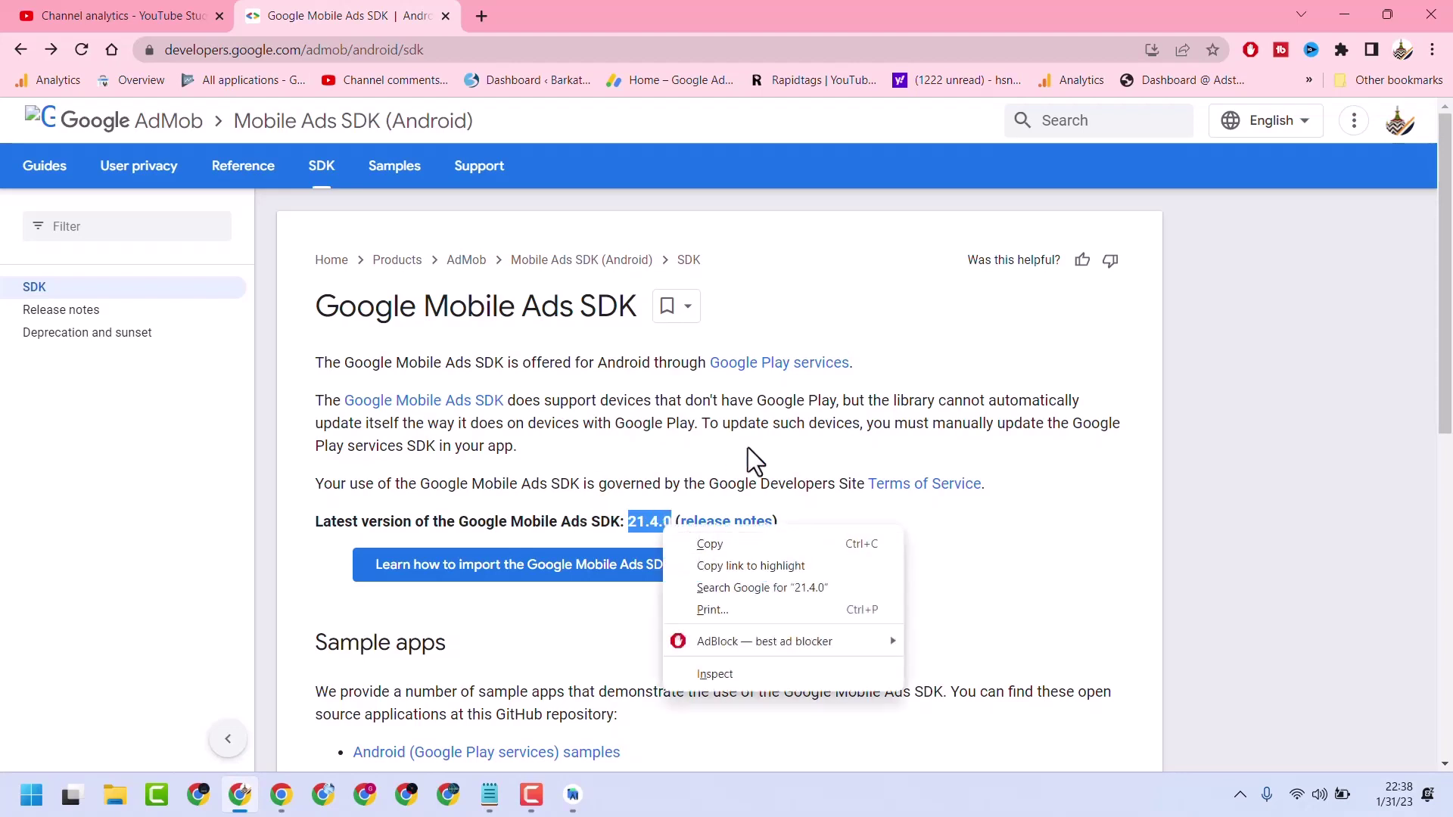
pyautogui.click(715, 422)
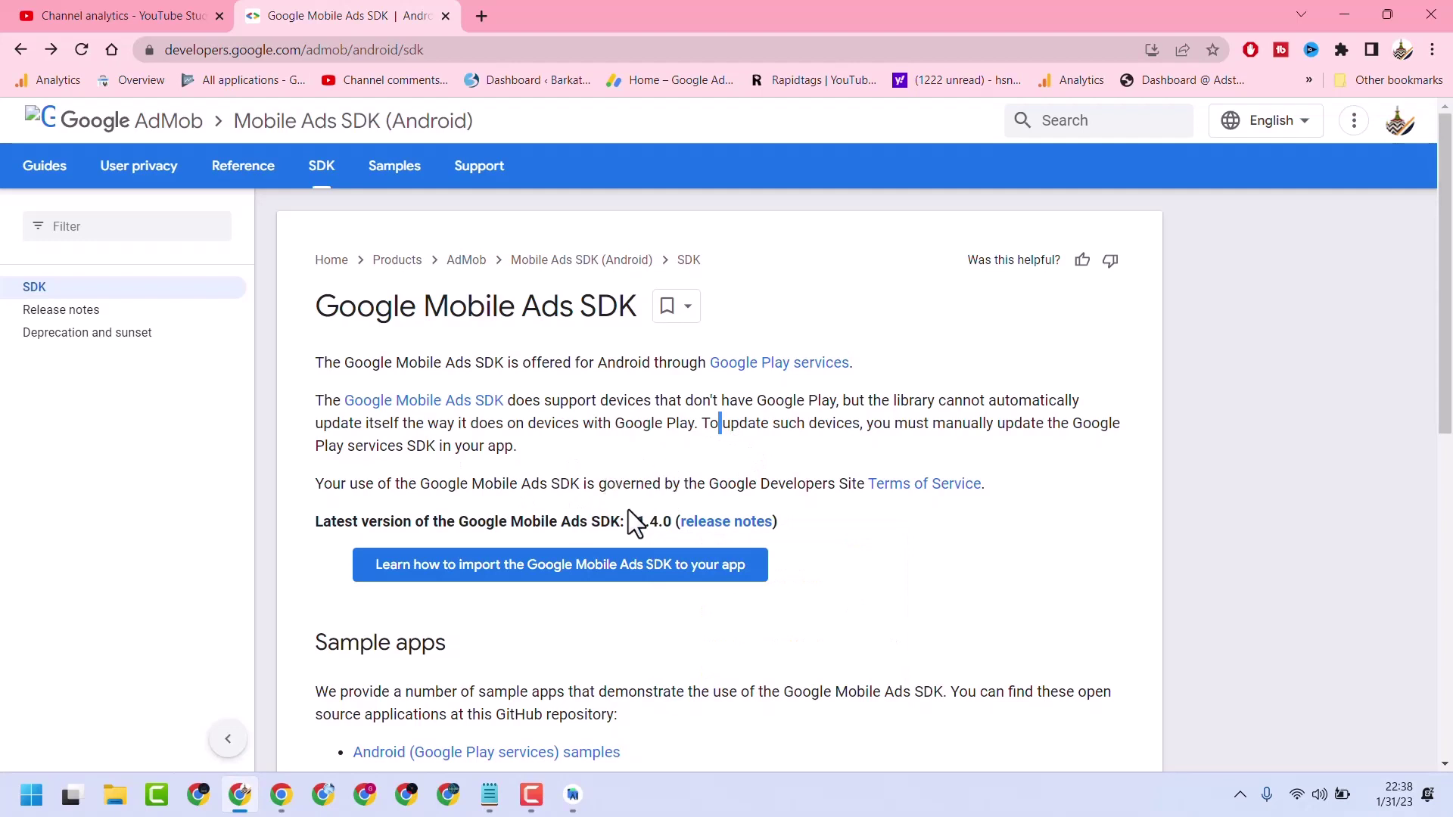
pyautogui.moveTo(628, 521); pyautogui.dragTo(676, 525)
pyautogui.rightClick(651, 525)
pyautogui.click(691, 543)
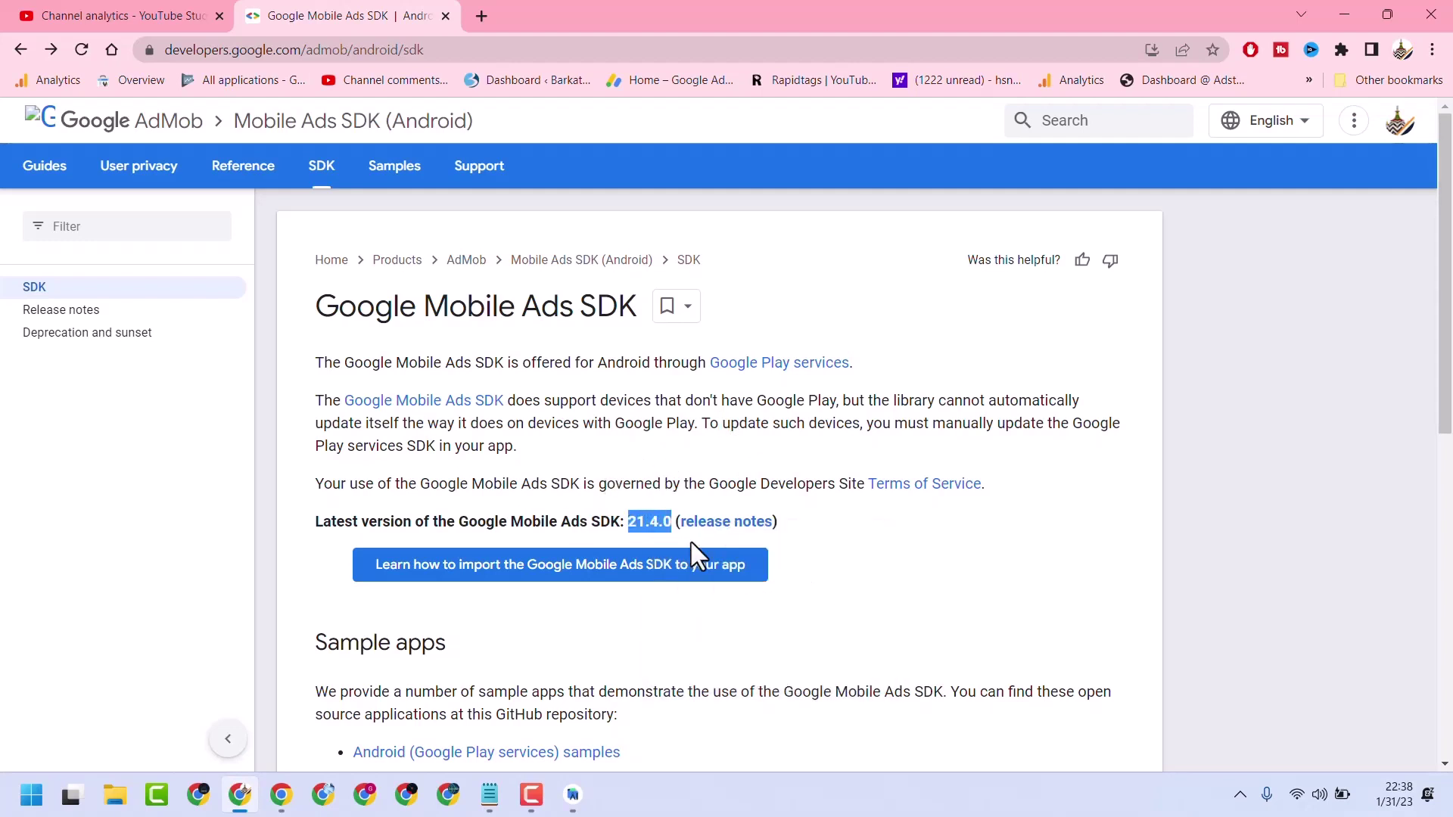
pyautogui.click(574, 795)
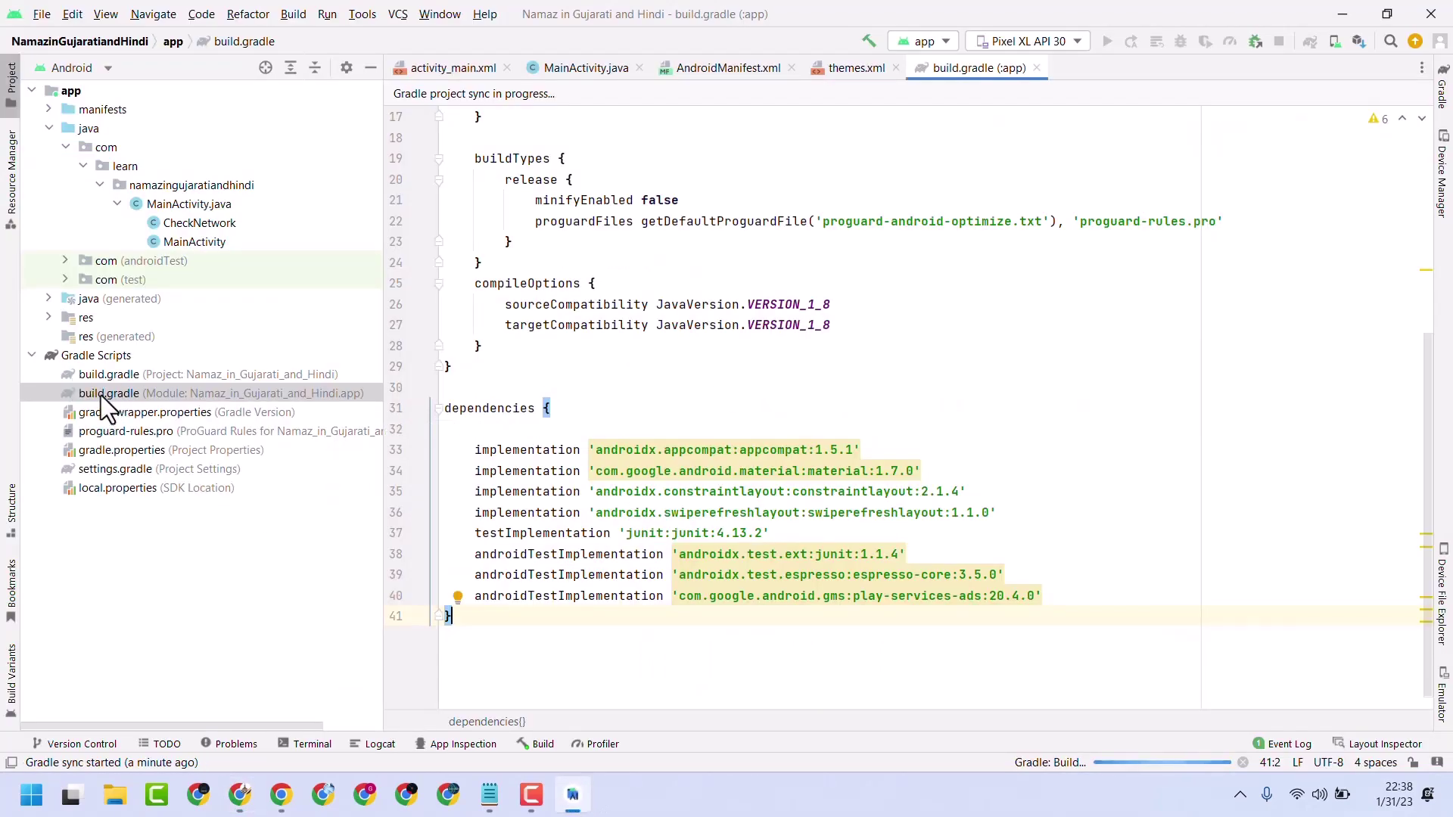
# - Open build.gradle (Module: app) and paste 21.4.0 over the play-services-ads version 20.4.0
pyautogui.click(31, 355)
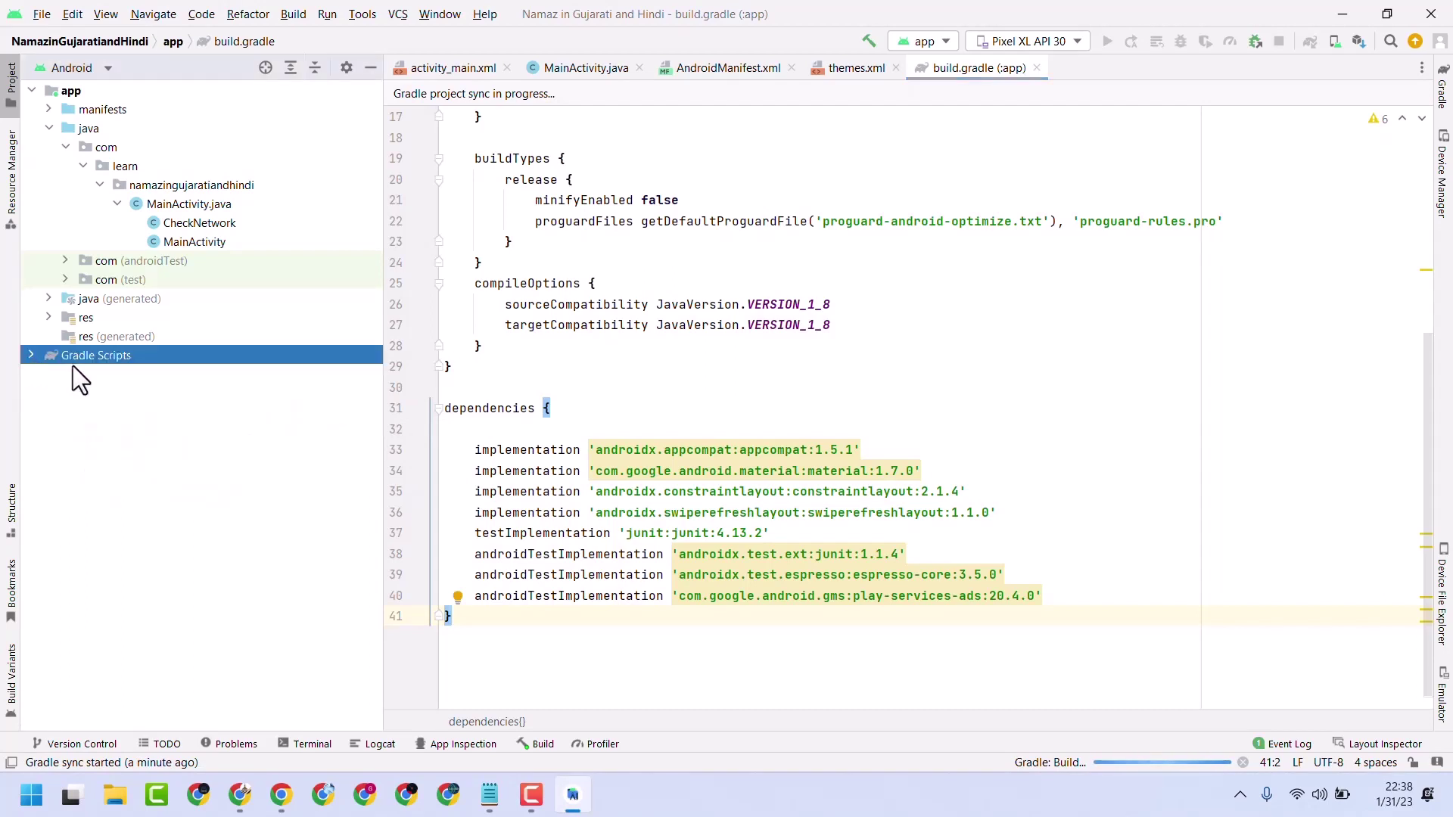
pyautogui.click(34, 355)
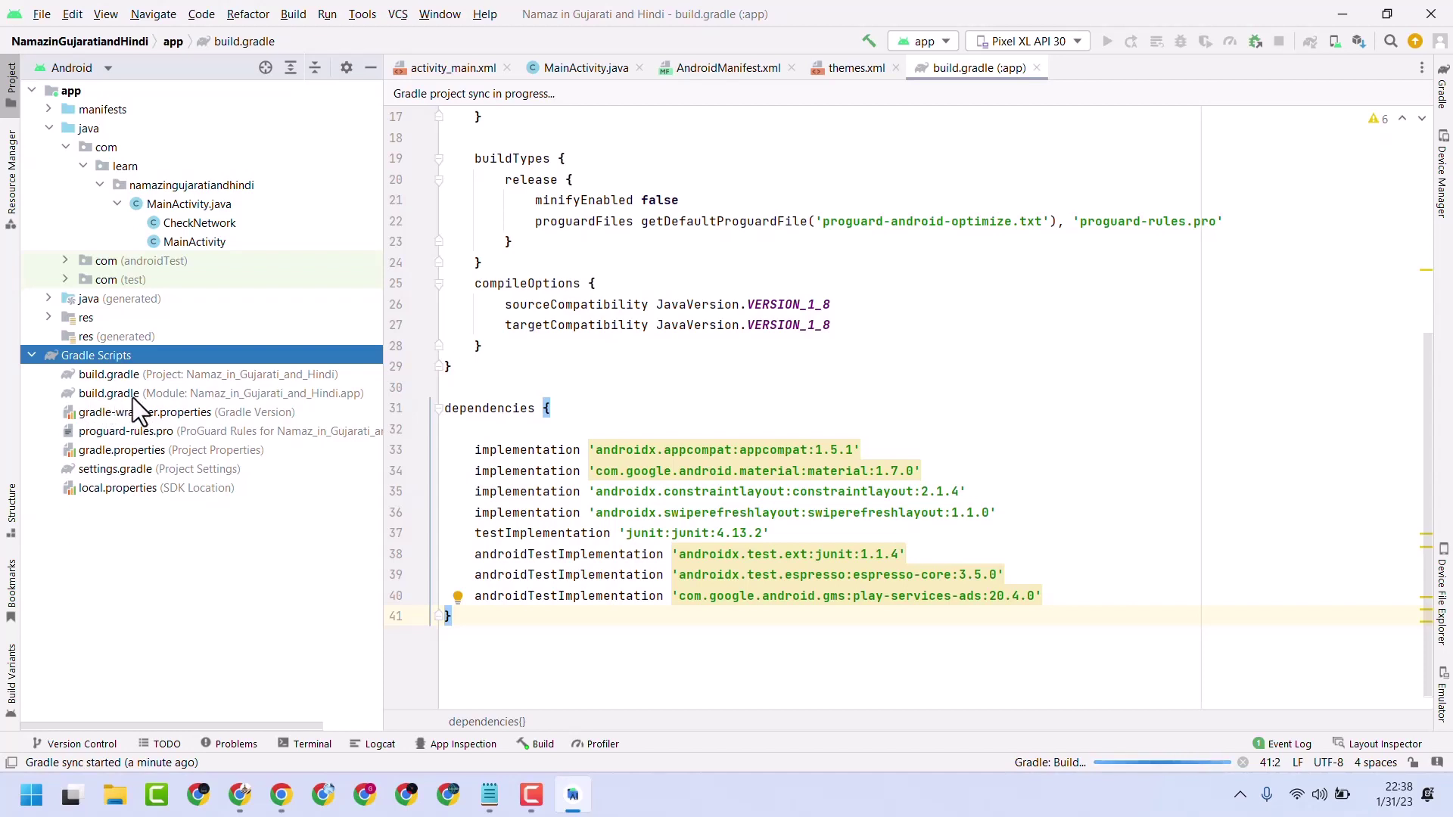
pyautogui.click(111, 394)
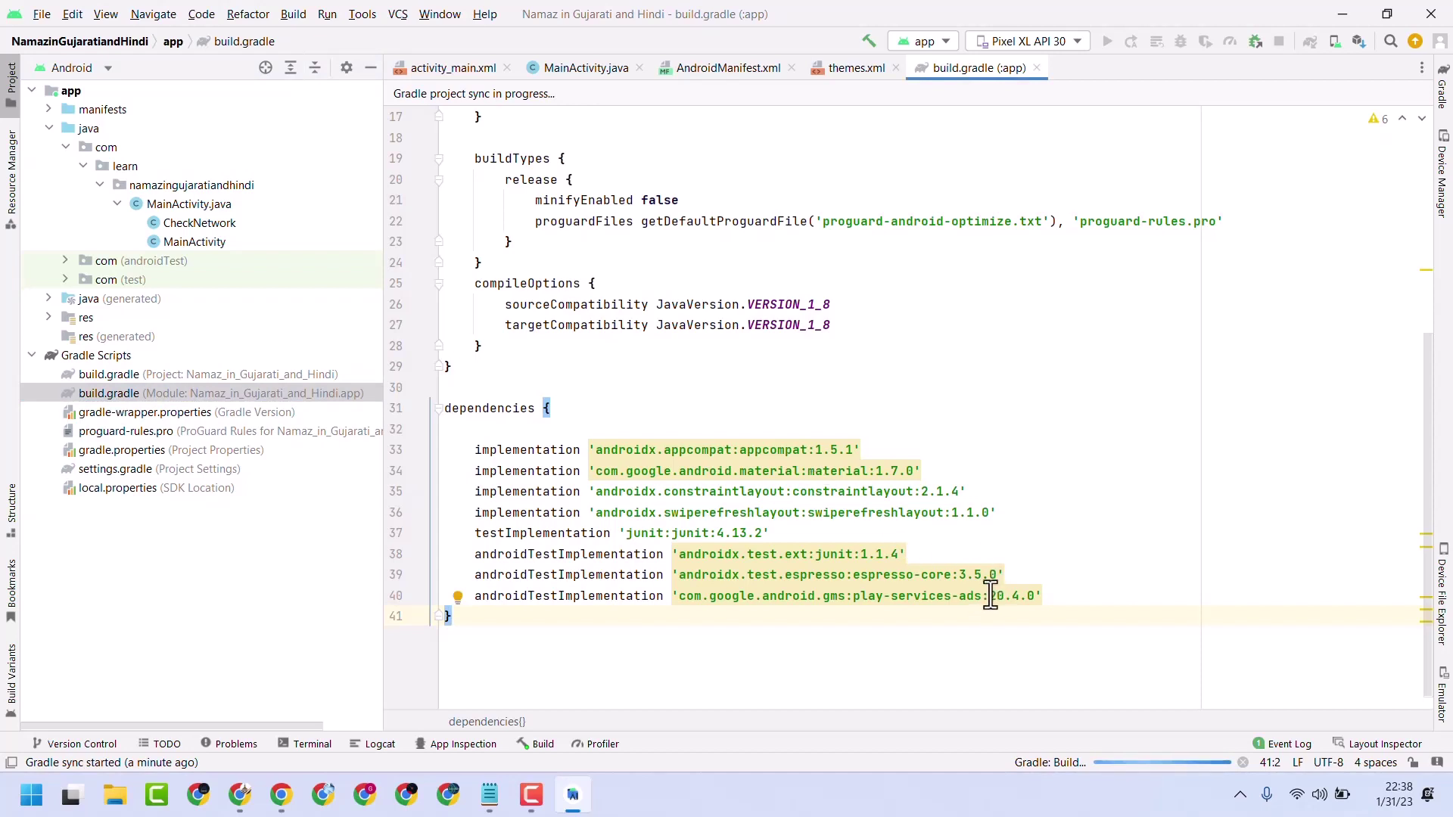
pyautogui.moveTo(991, 596); pyautogui.dragTo(1033, 596)
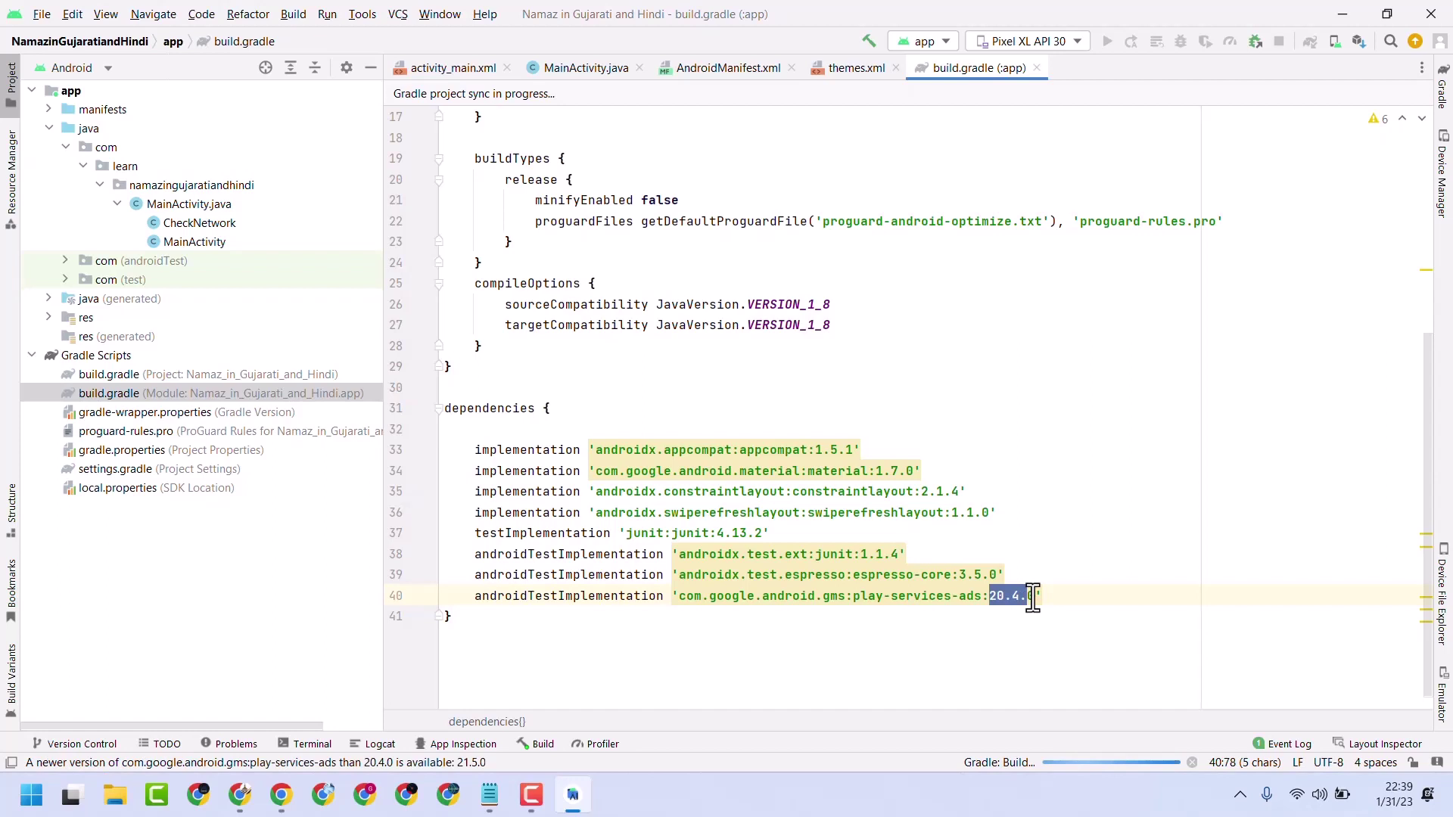
pyautogui.rightClick(1017, 599)
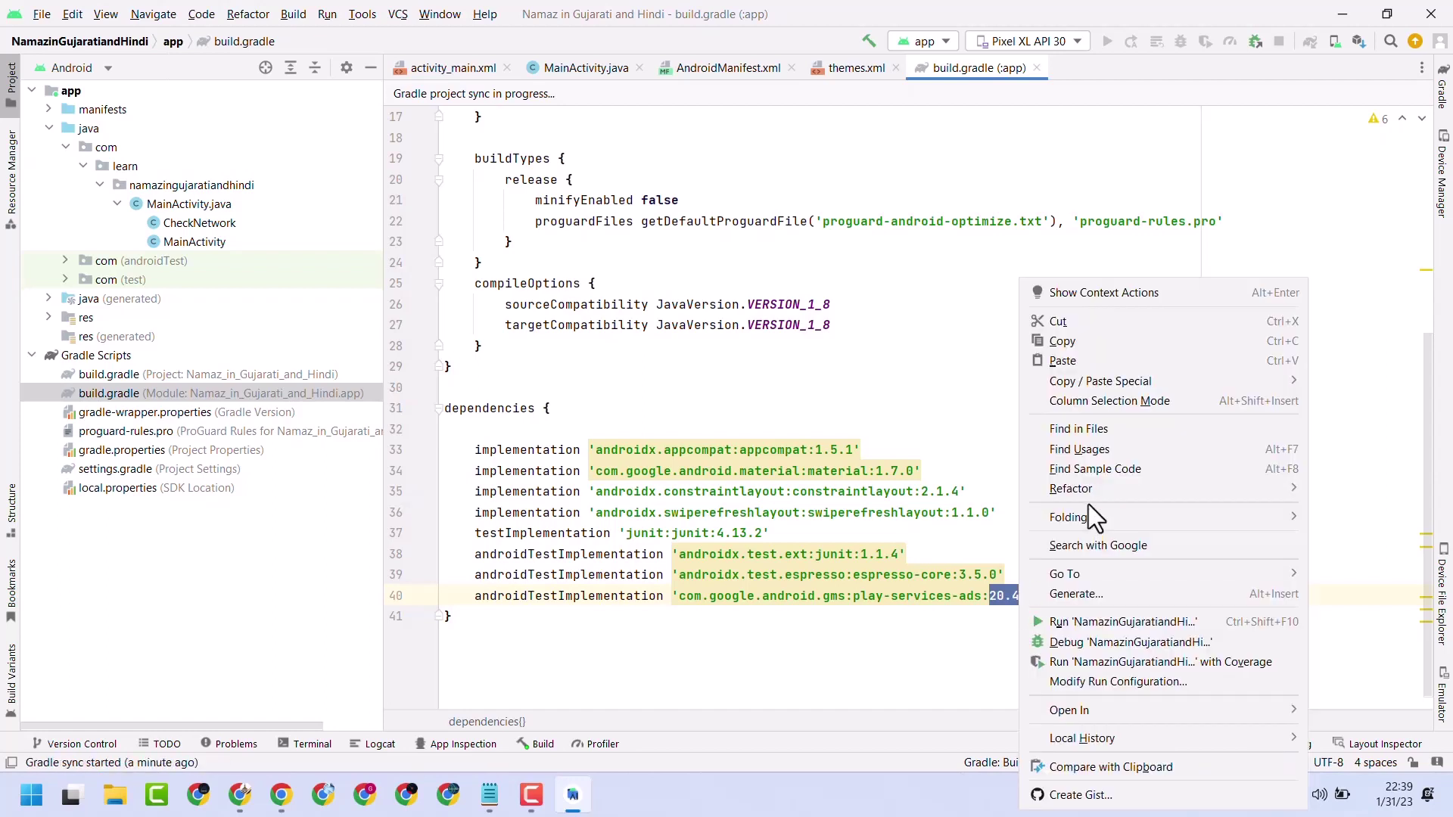
pyautogui.click(1060, 362)
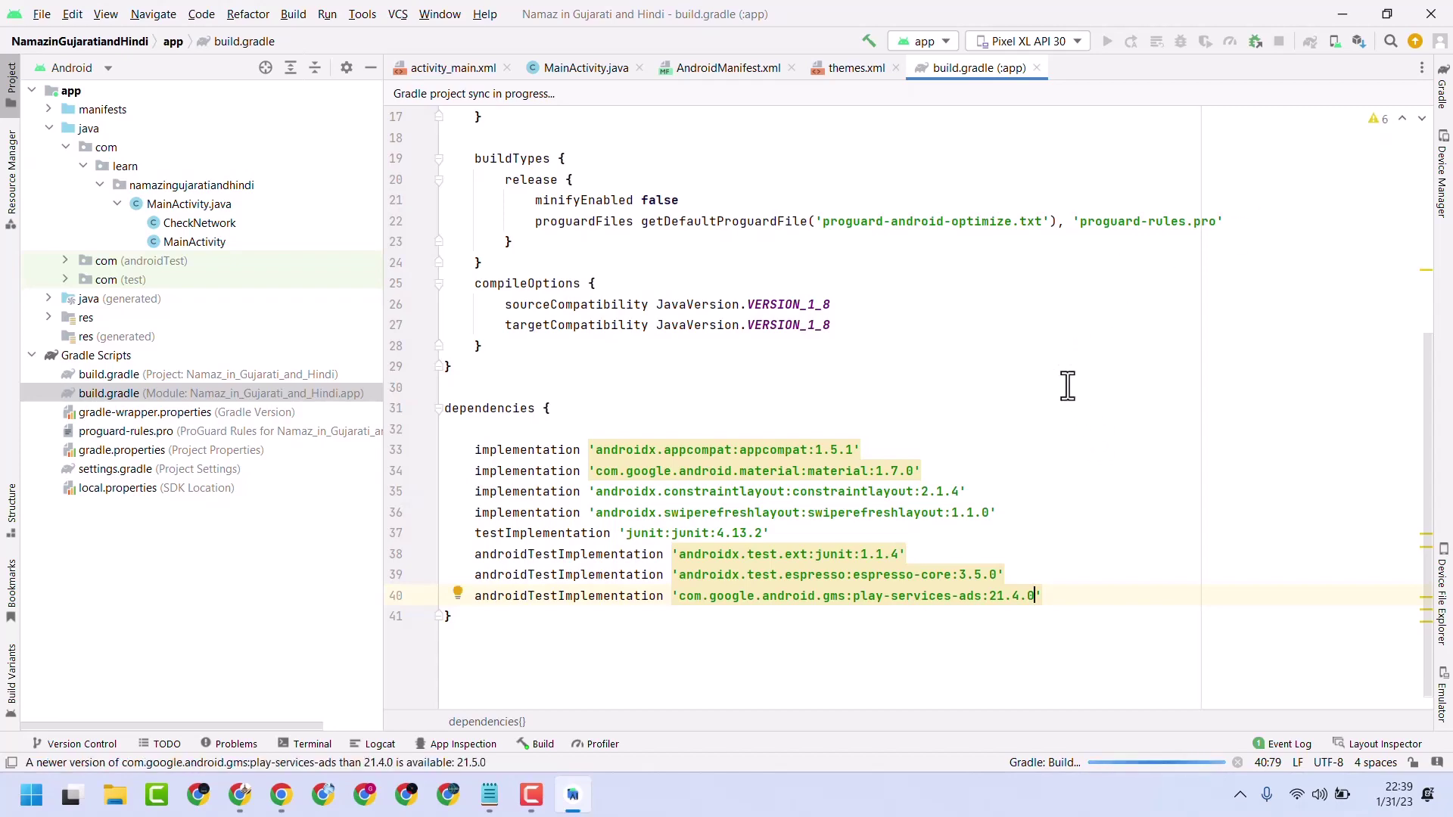
pyautogui.scroll(5, 1090, 420)
pyautogui.scroll(3, 1078, 364)
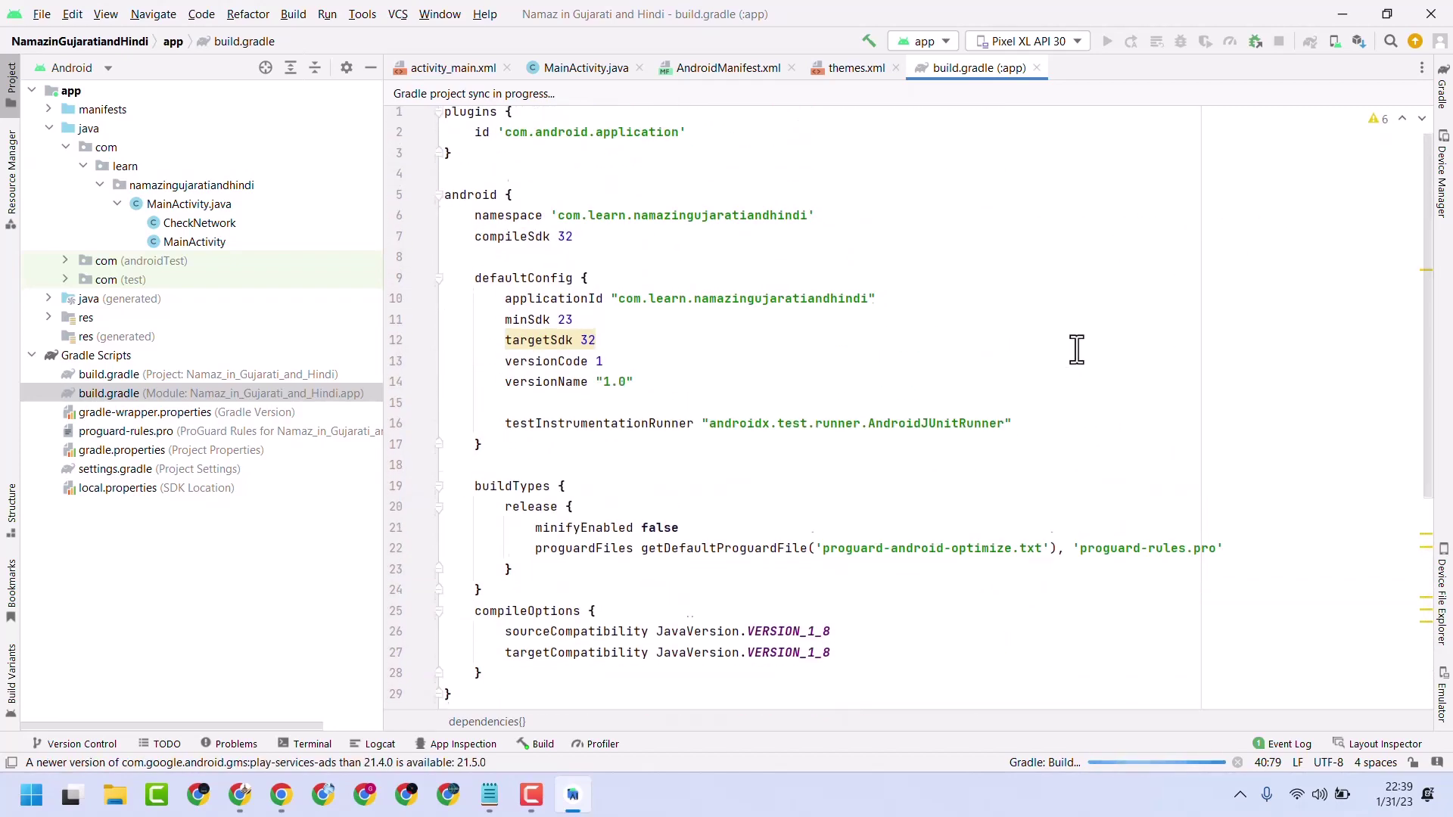
pyautogui.scroll(-5, 1076, 350)
pyautogui.scroll(-1, 1076, 349)
# - Accept the editor's warning fix to bump play-services-ads from 21.4.0 to 21.5.0
pyautogui.click(942, 556)
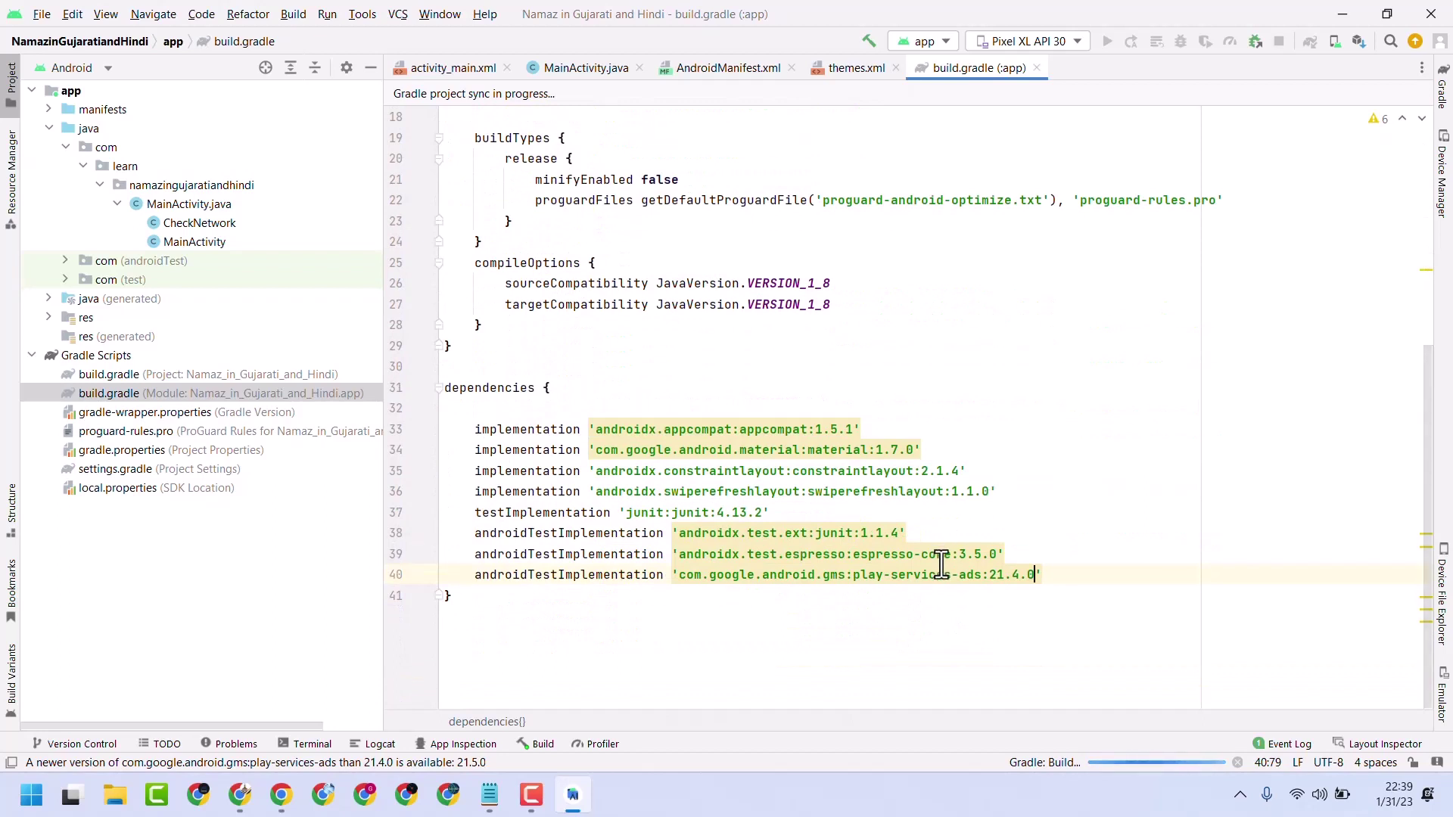
pyautogui.click(1002, 575)
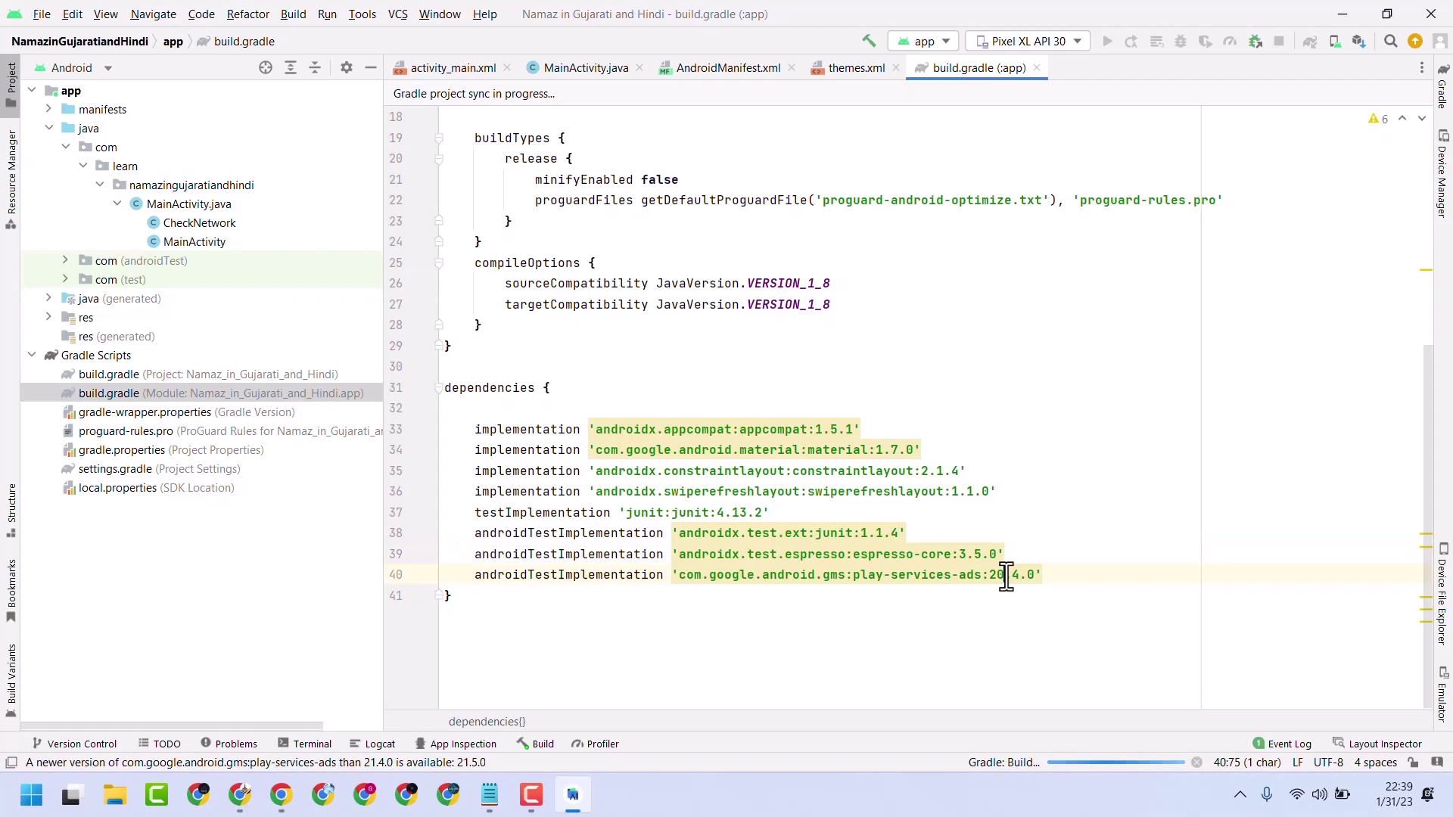
pyautogui.write('0')
pyautogui.click(783, 574)
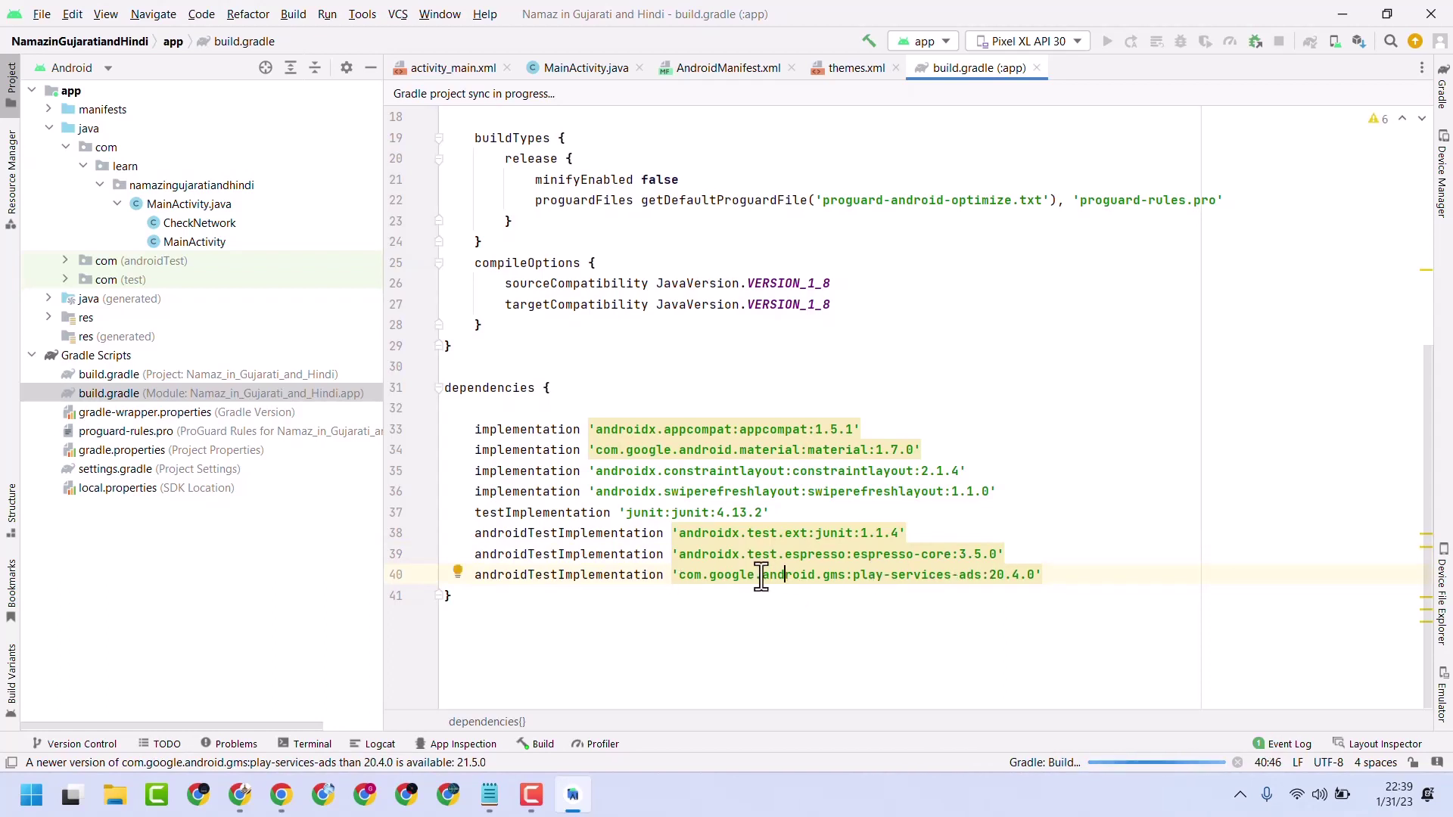
pyautogui.moveTo(863, 575)
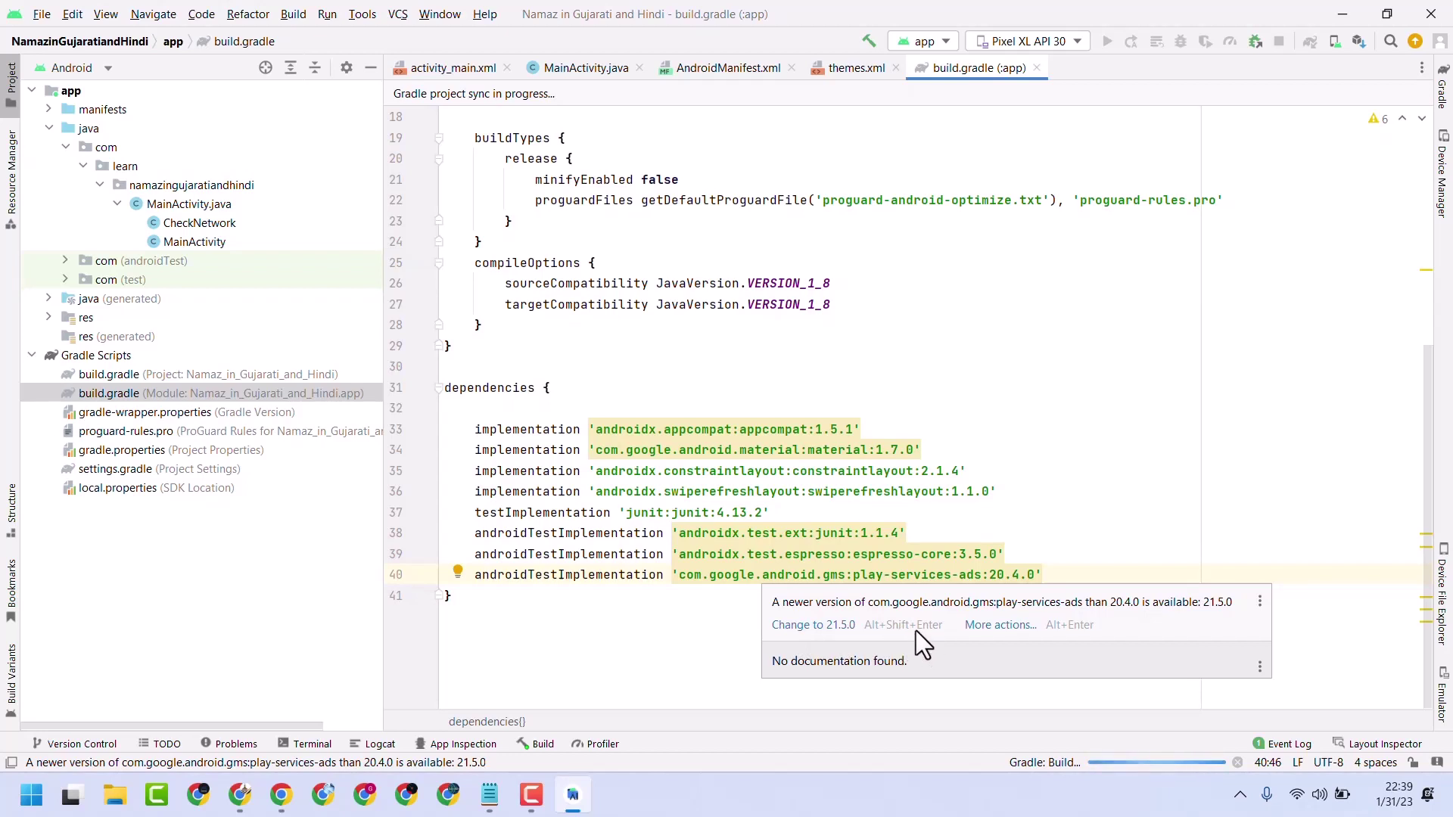
pyautogui.click(813, 626)
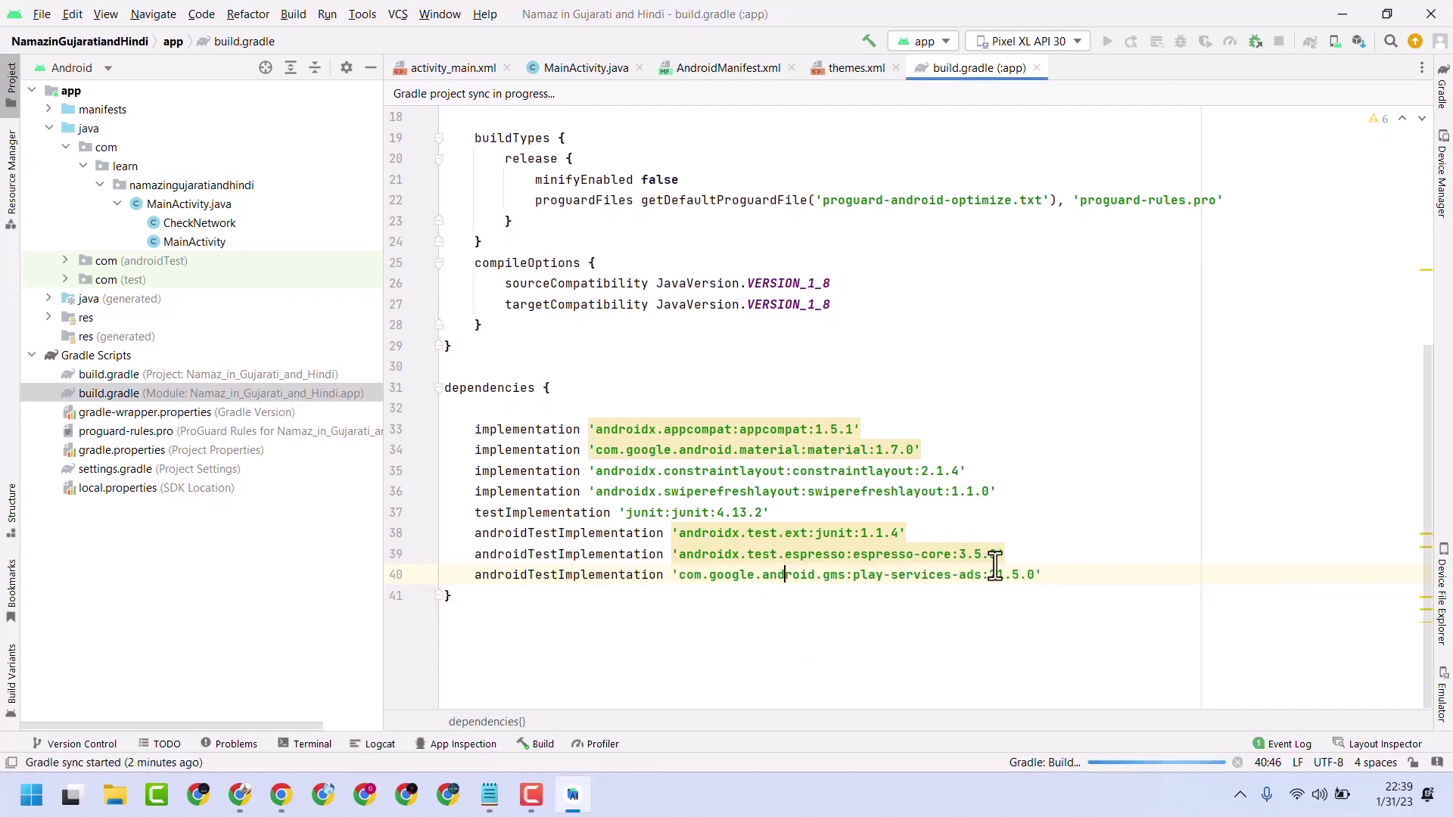
pyautogui.scroll(6, 964, 454)
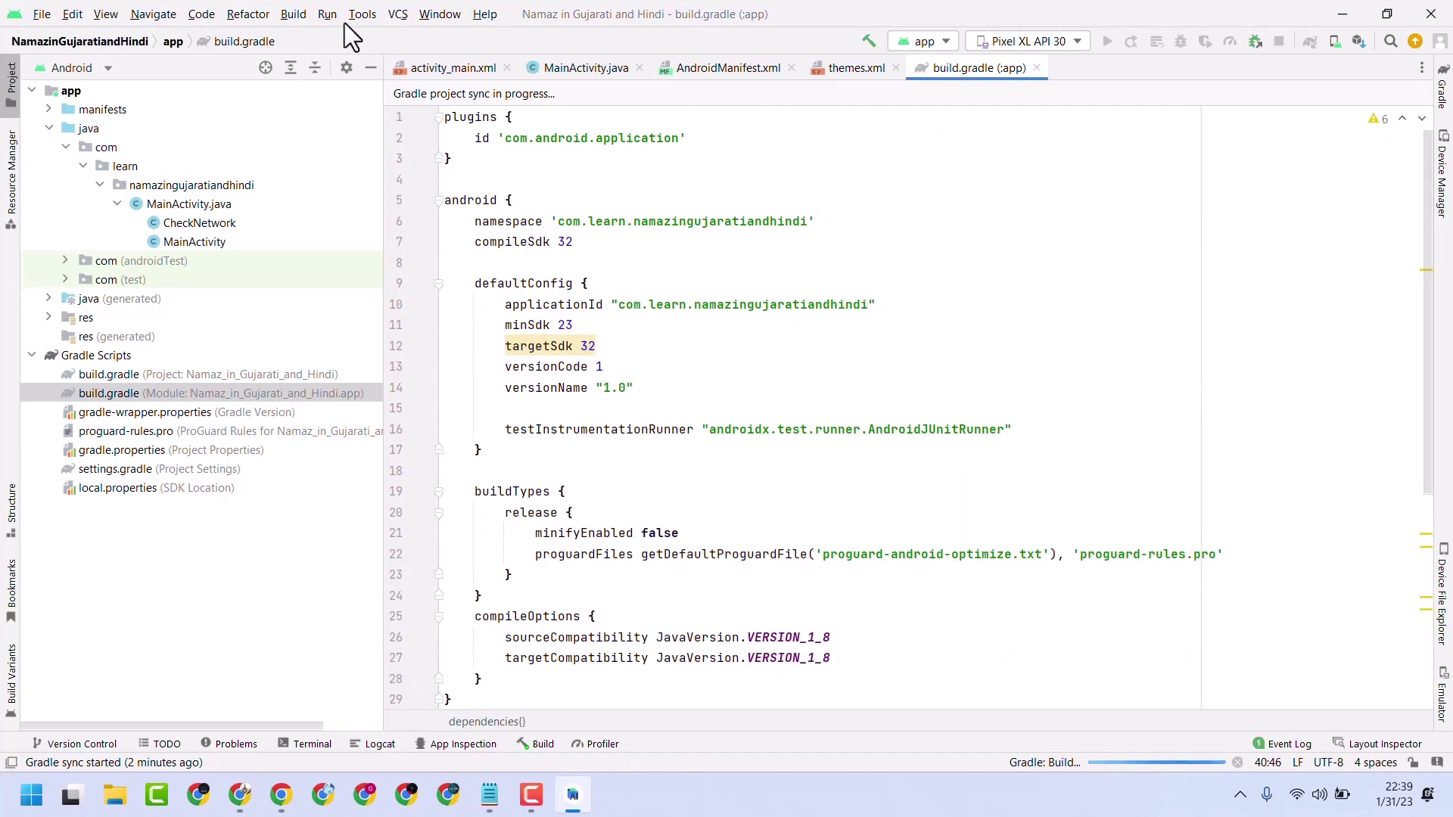
pyautogui.click(364, 14)
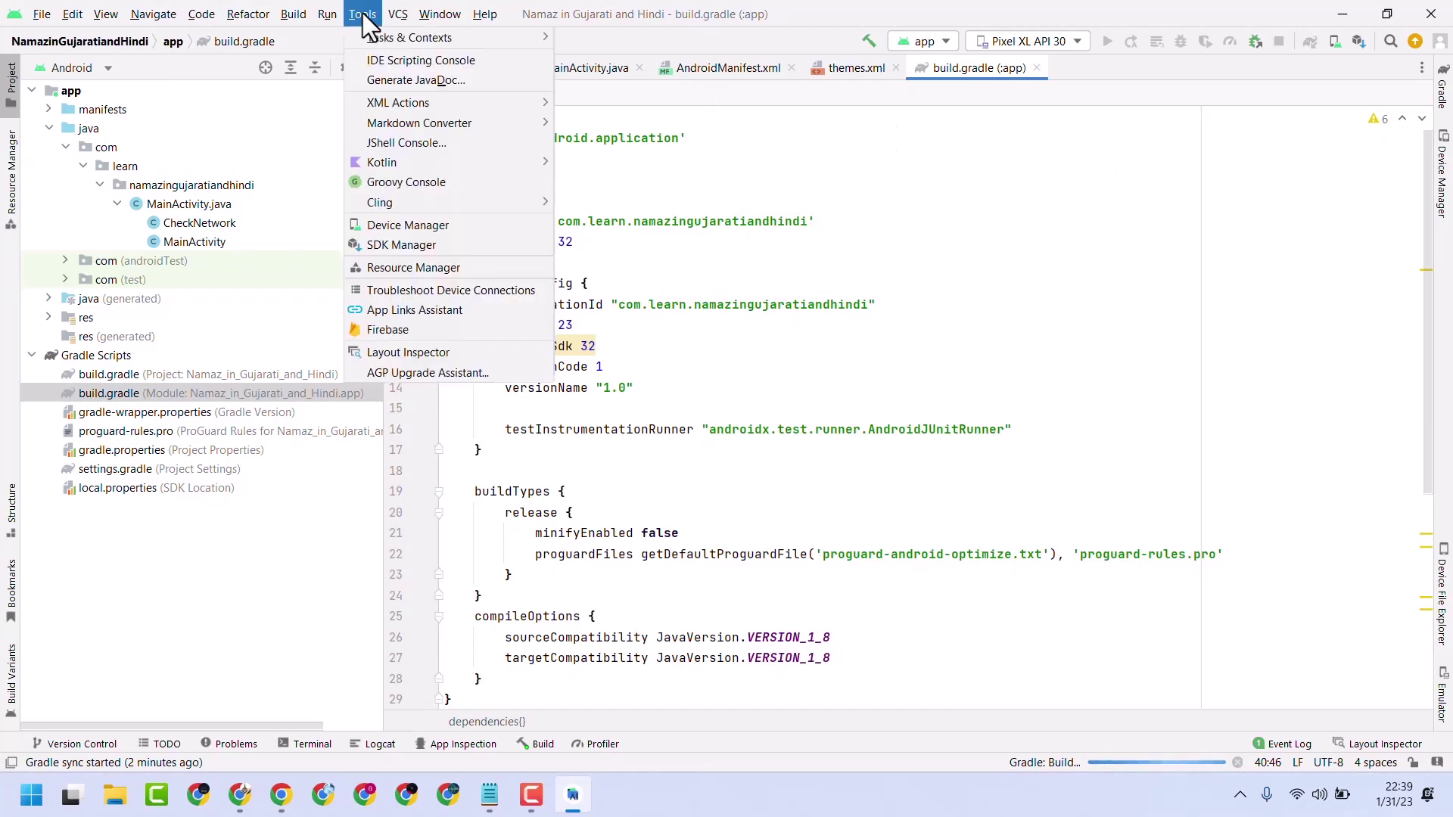
pyautogui.click(340, 13)
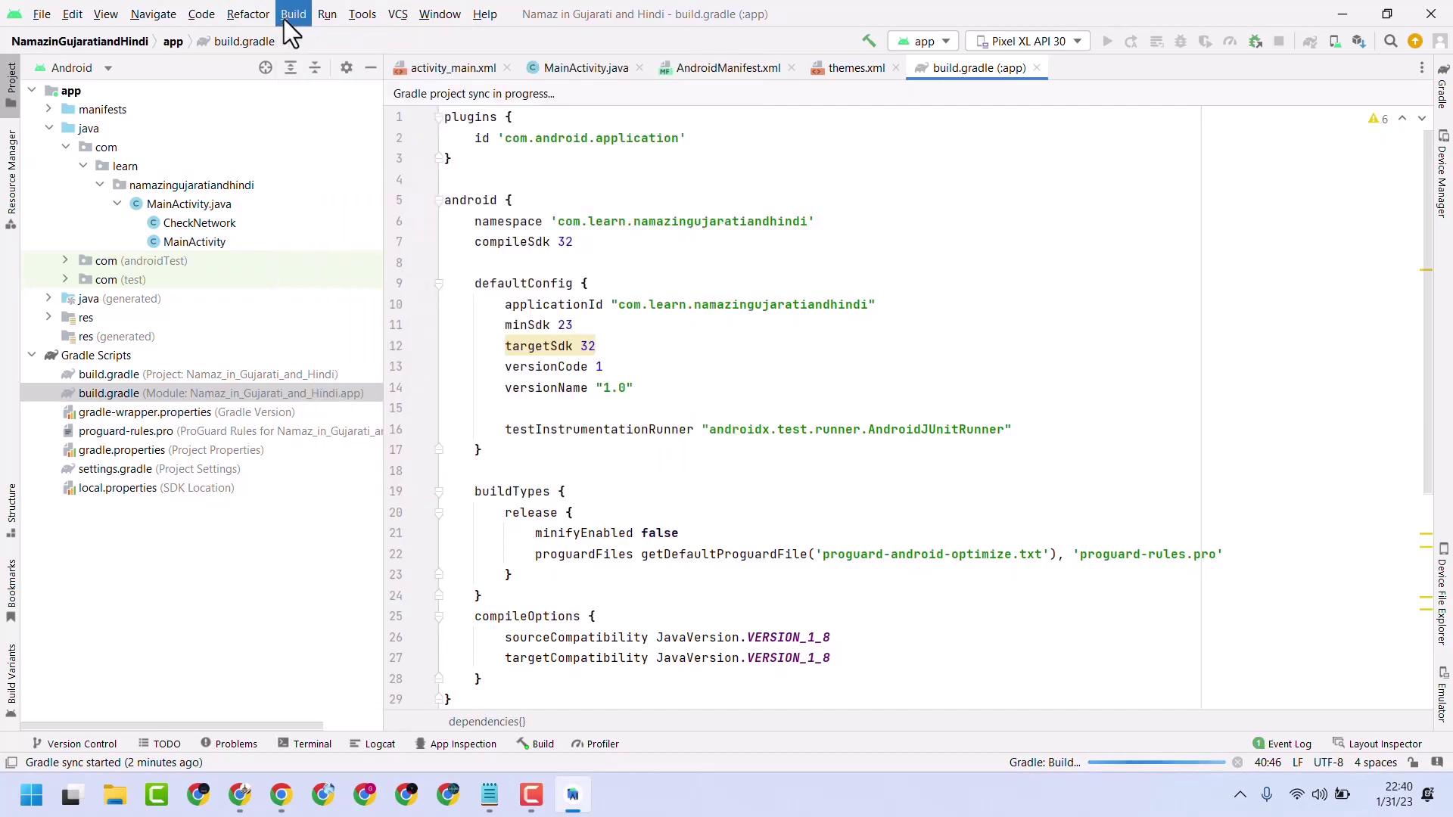
pyautogui.click(293, 13)
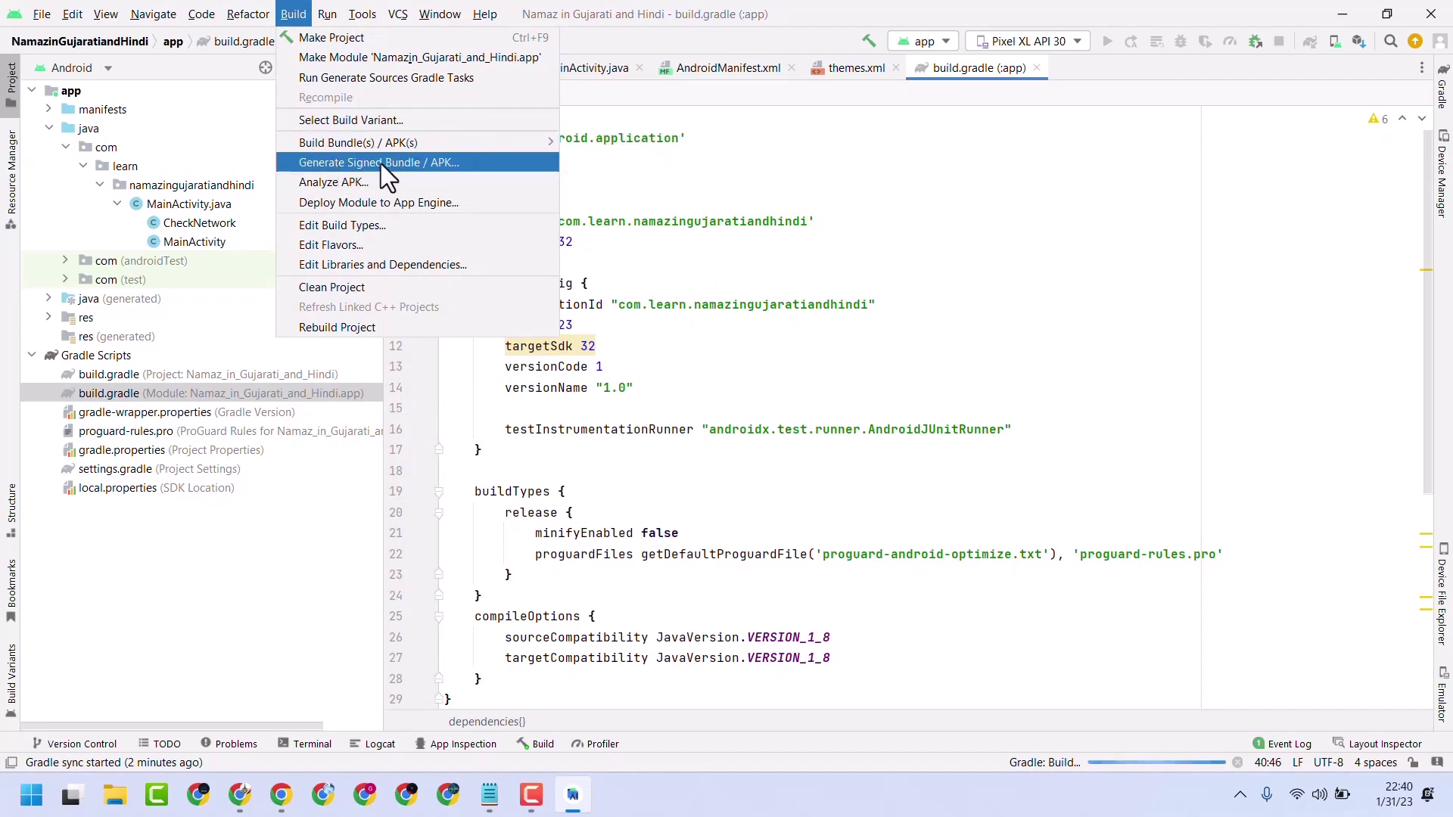
pyautogui.click(380, 164)
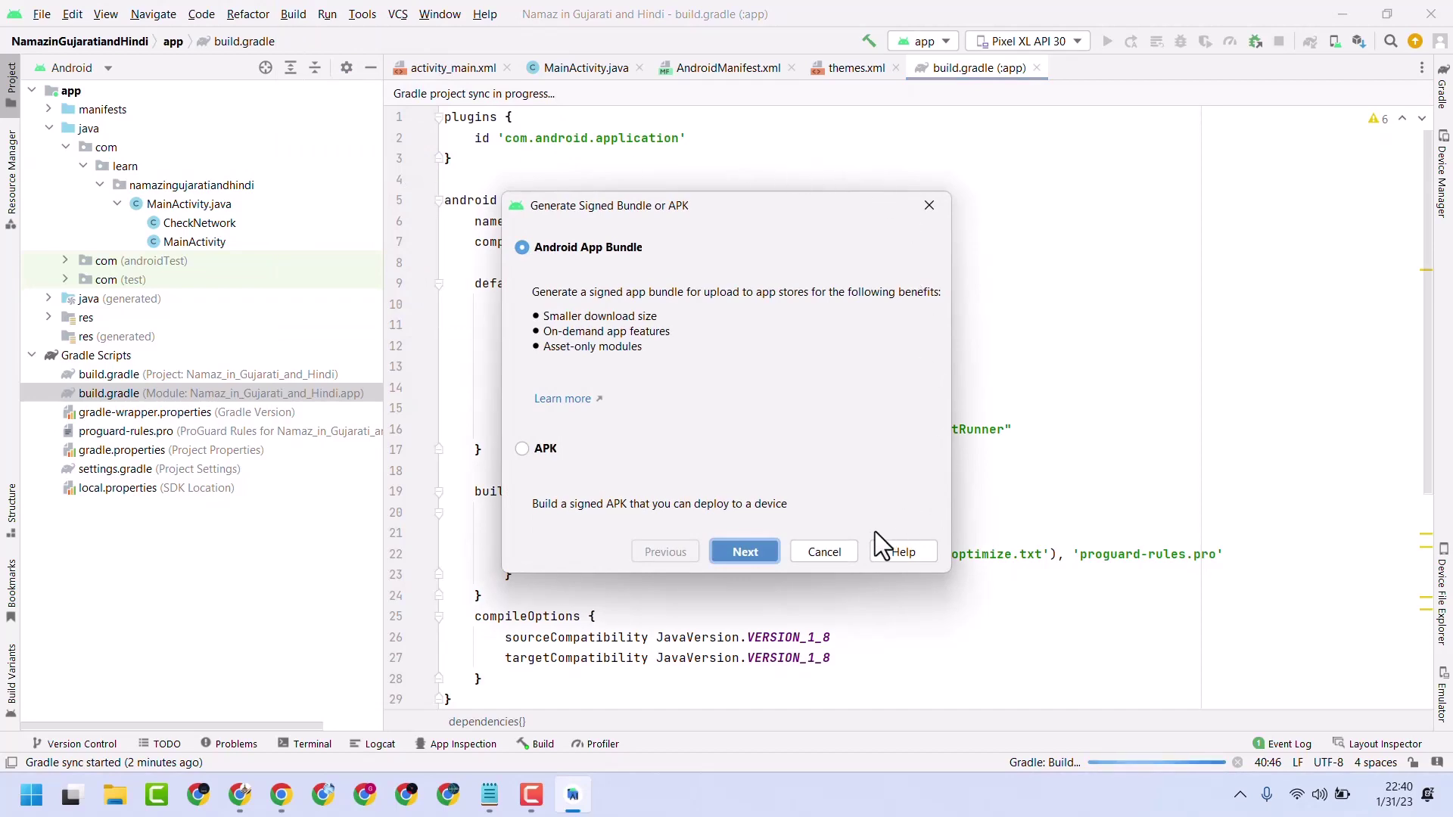
pyautogui.click(825, 551)
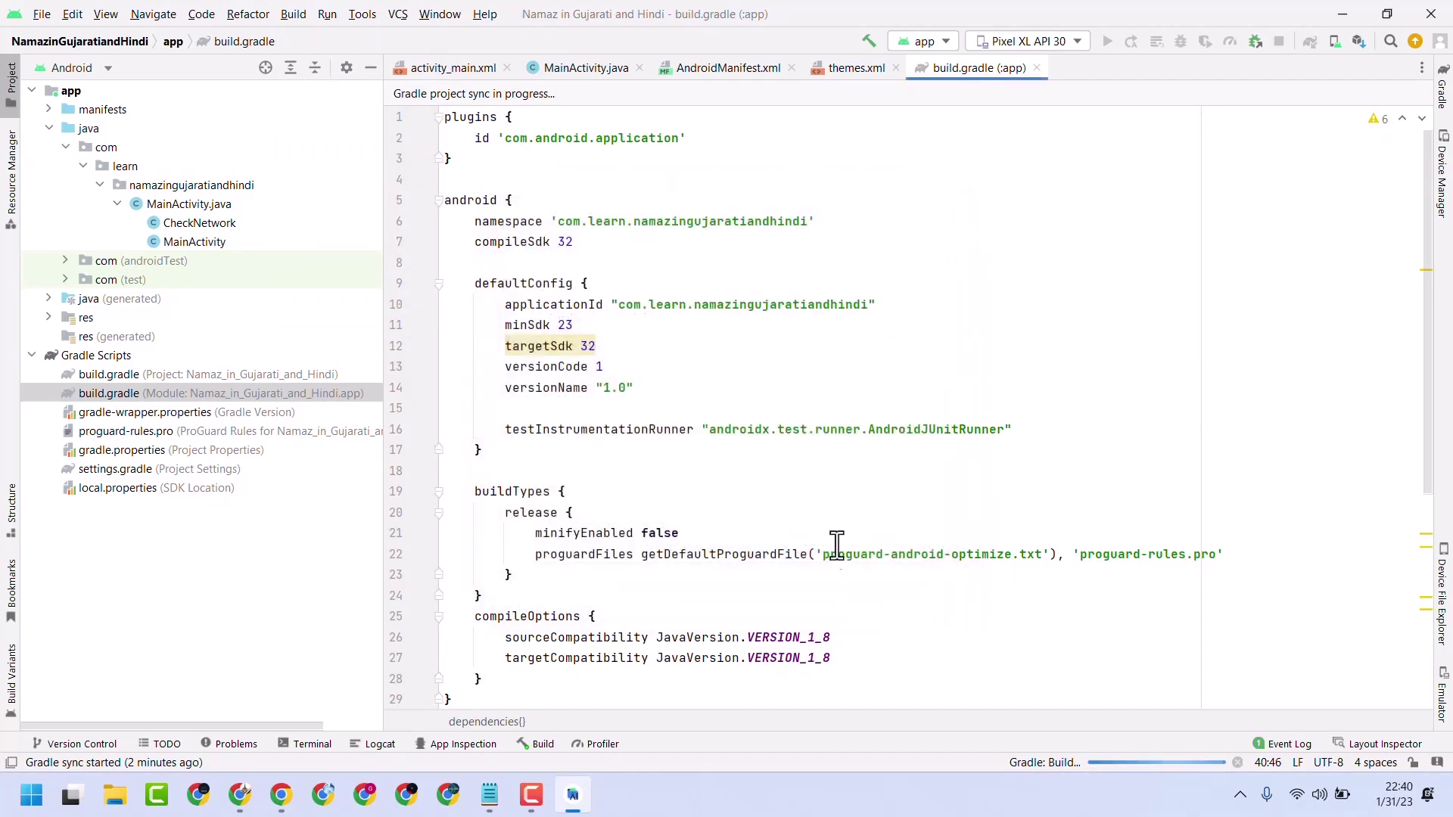
# - Bring the untitled Notepad notes on updating the AdMob SDK in 2023 to the front
pyautogui.click(490, 795)
pyautogui.scroll(3, 392, 233)
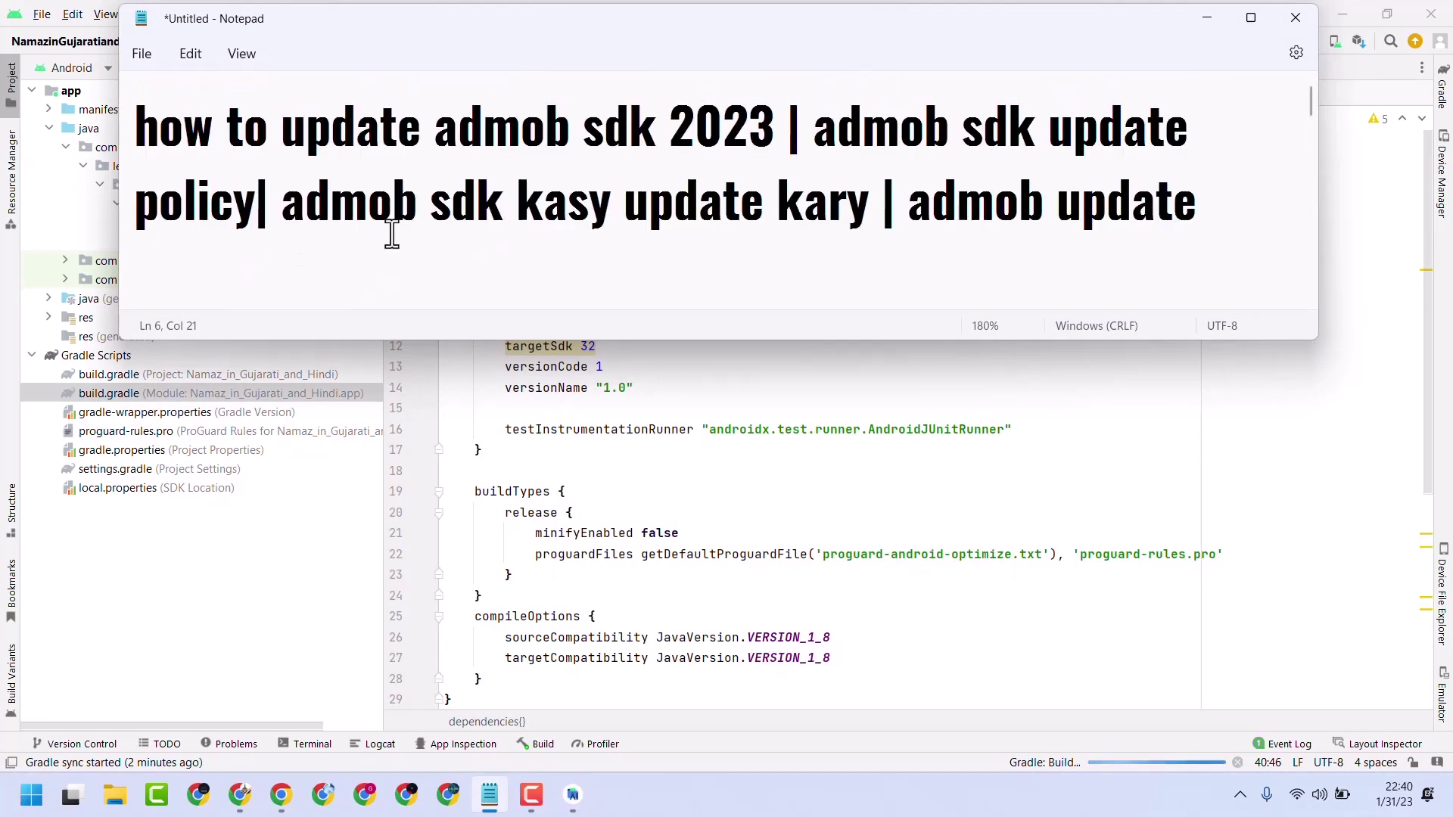